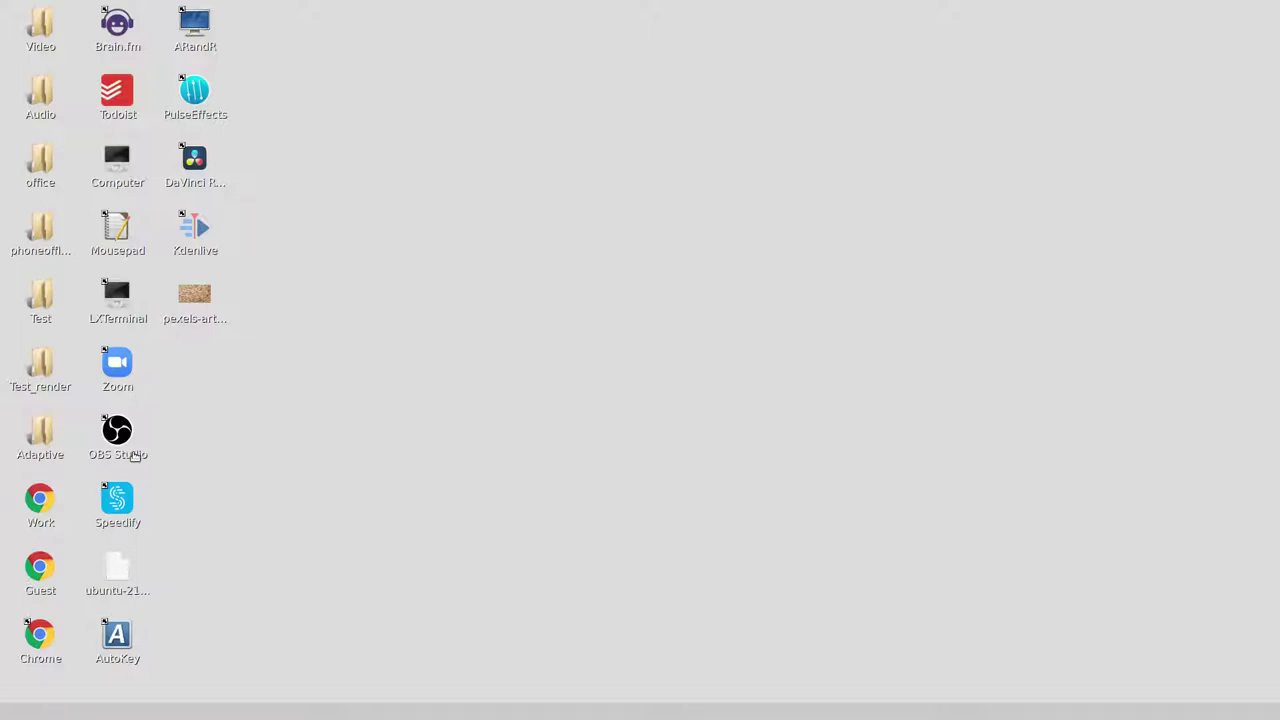
Step: Launch OBS Studio and preview the pexels wheat stock clip in a media player
double_click(117, 432)
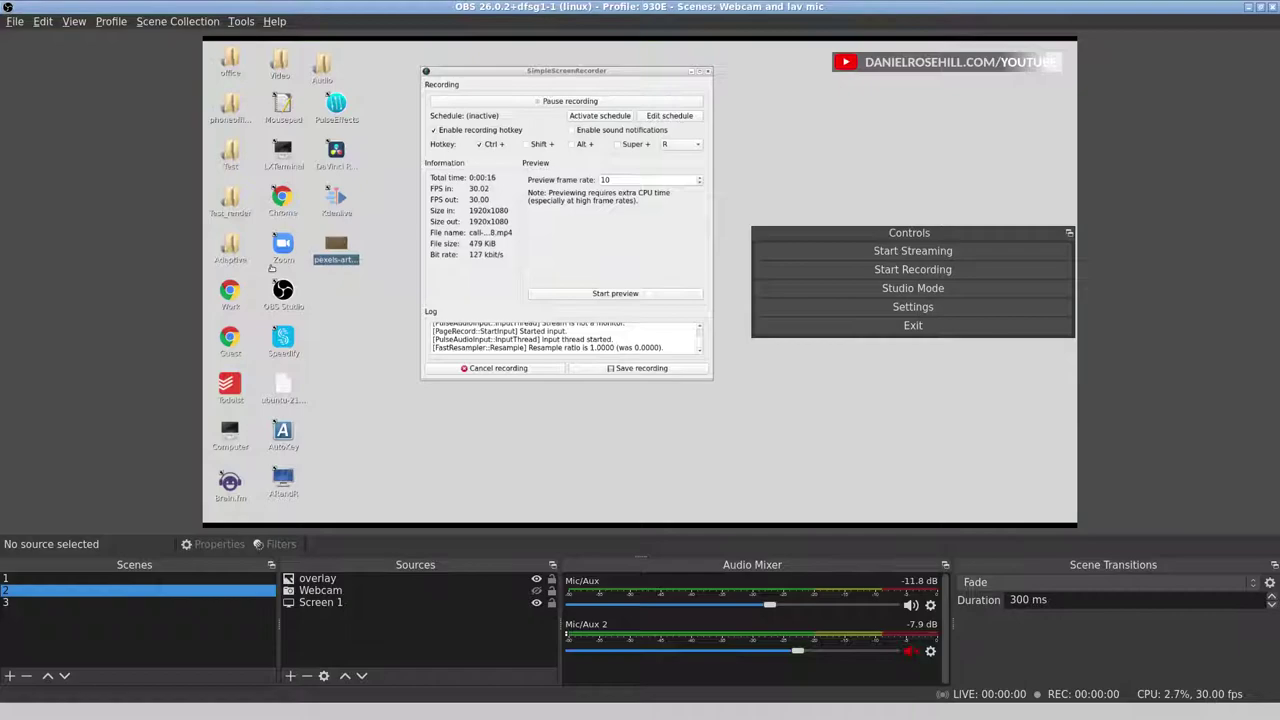
double_click(336, 251)
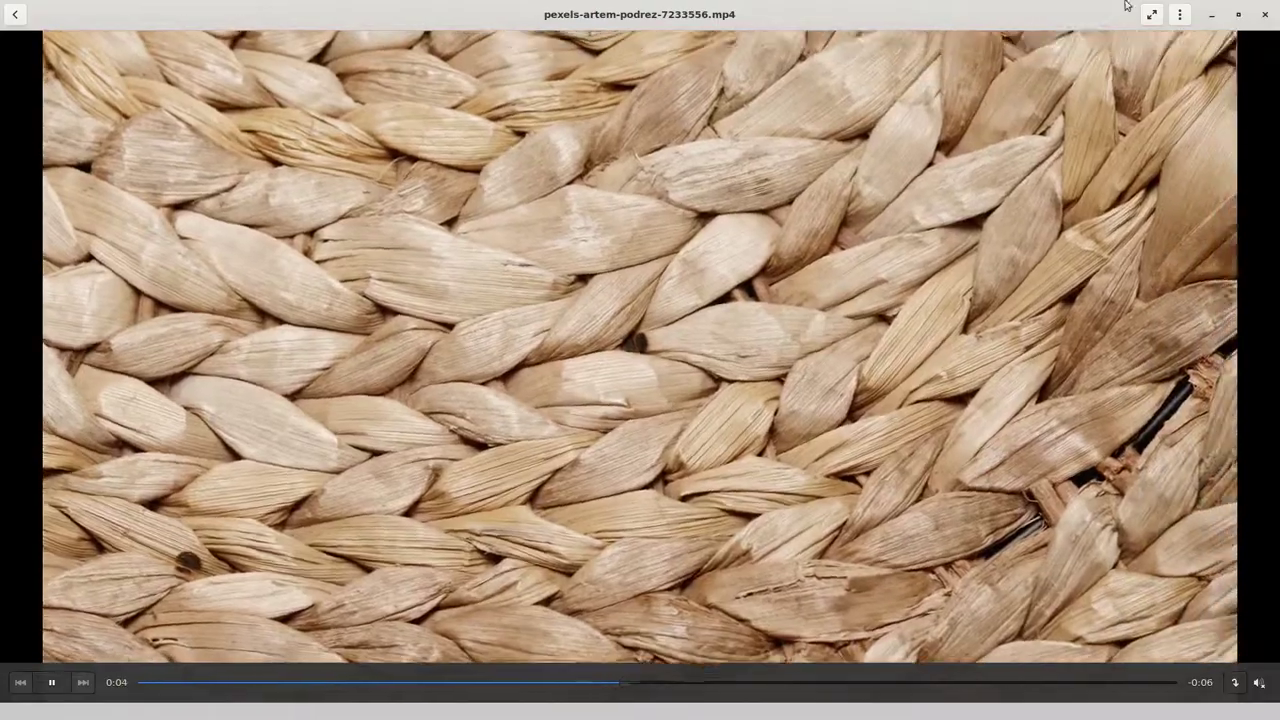
Step: Add a media source 'Stock' using the Desktop pexels-artem-podrez-7233556.mp4, looped at 50% speed
click(1265, 14)
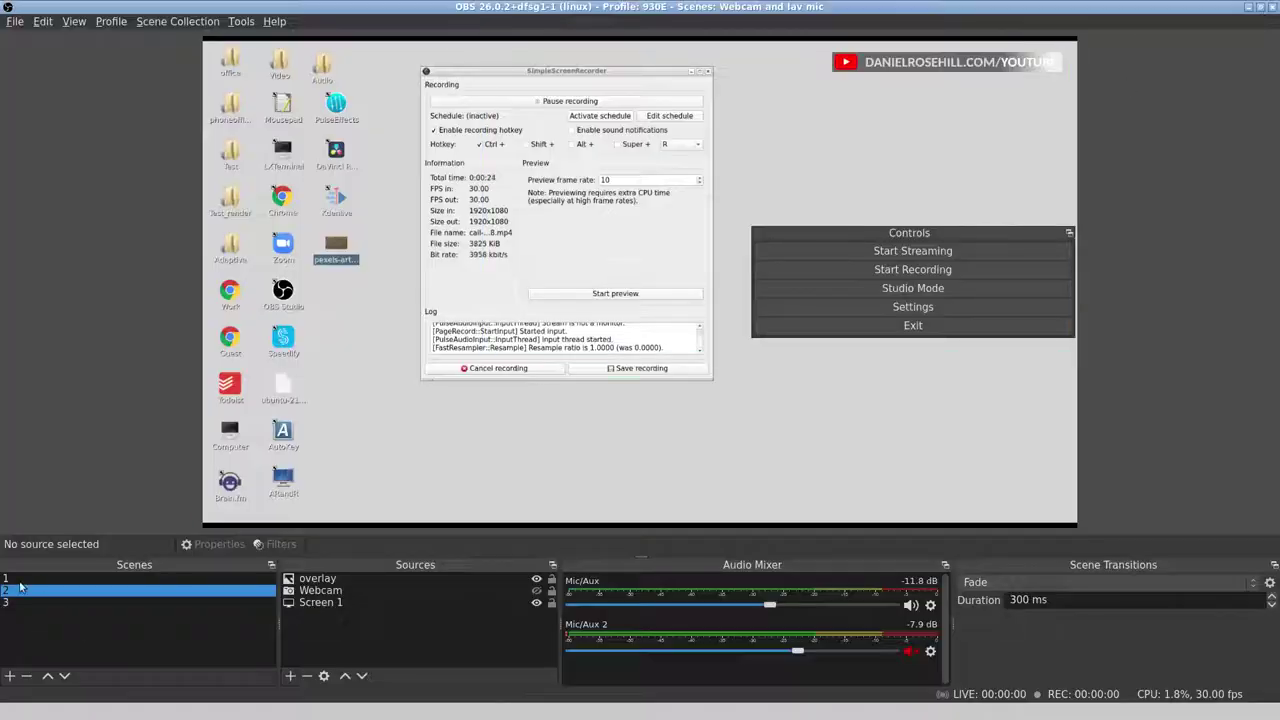
click(290, 676)
click(408, 550)
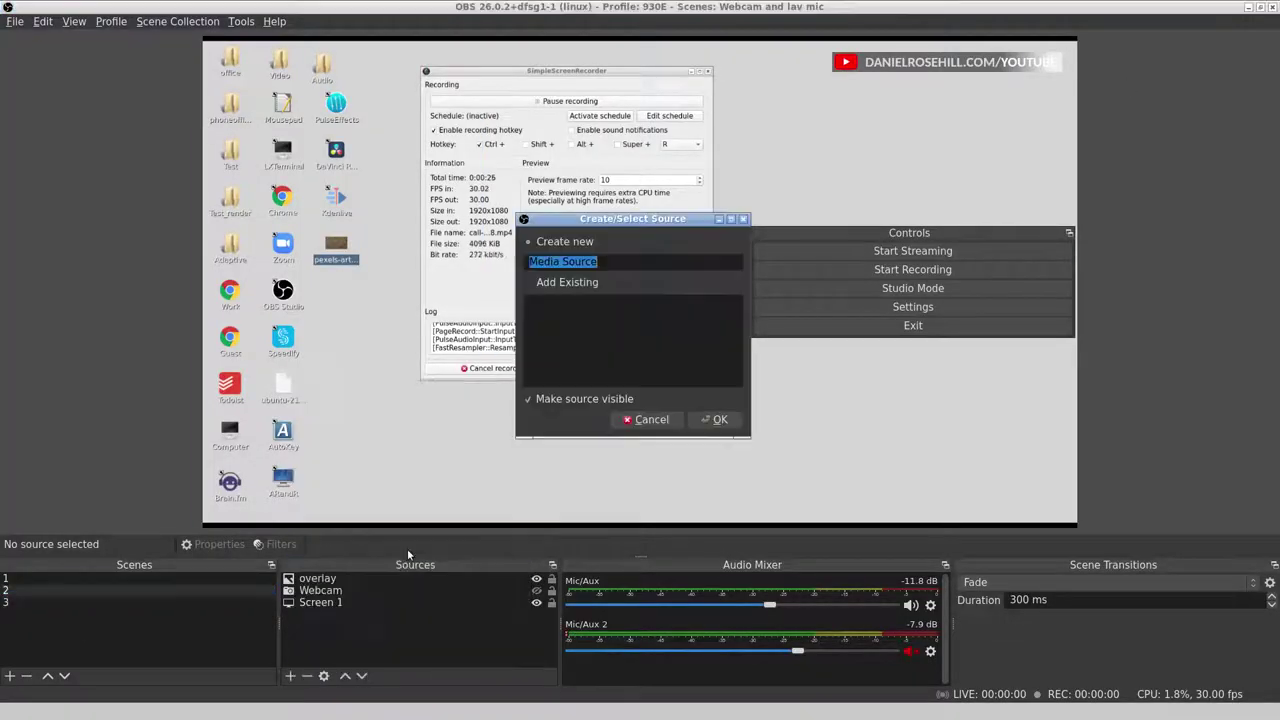
text(Stock)
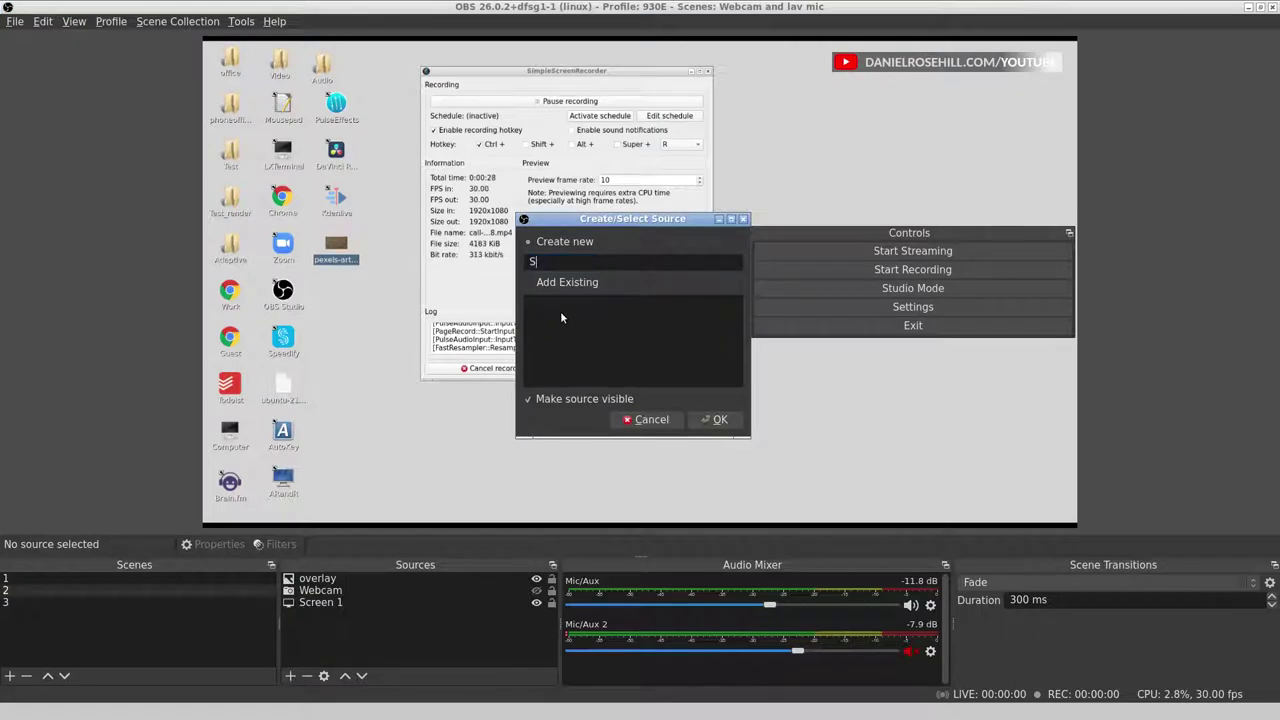
key(Return)
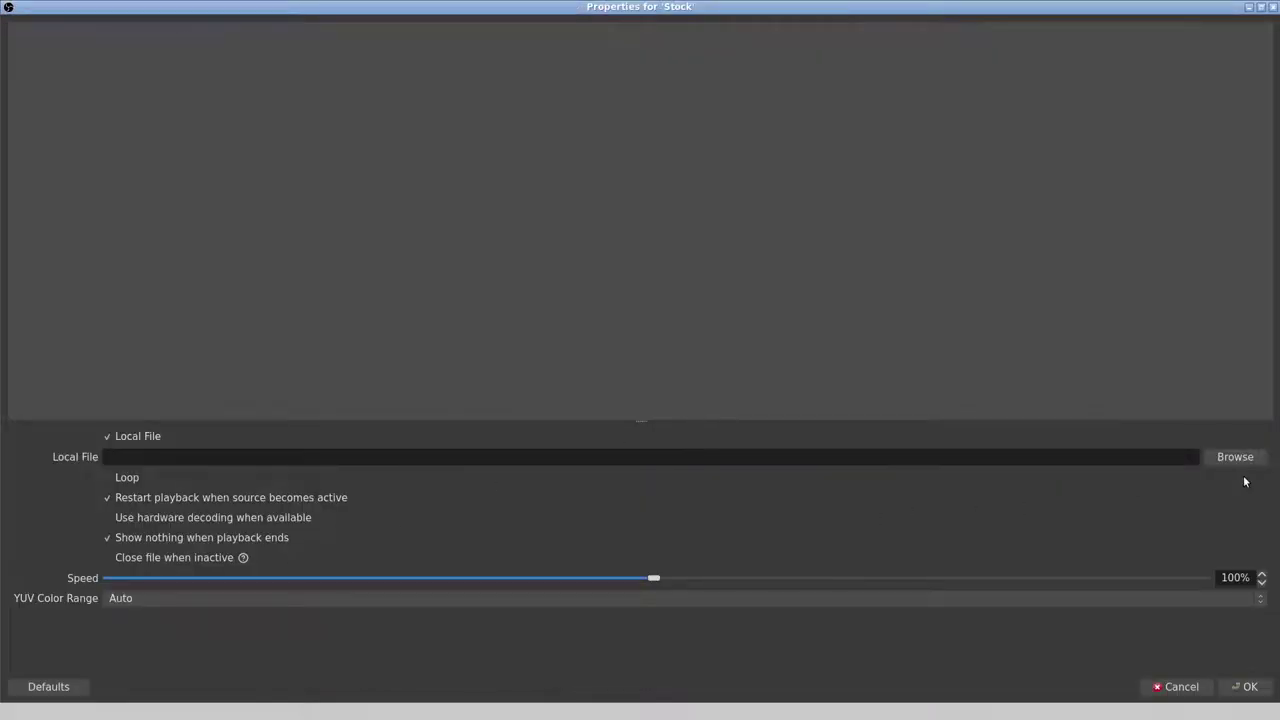
click(1235, 457)
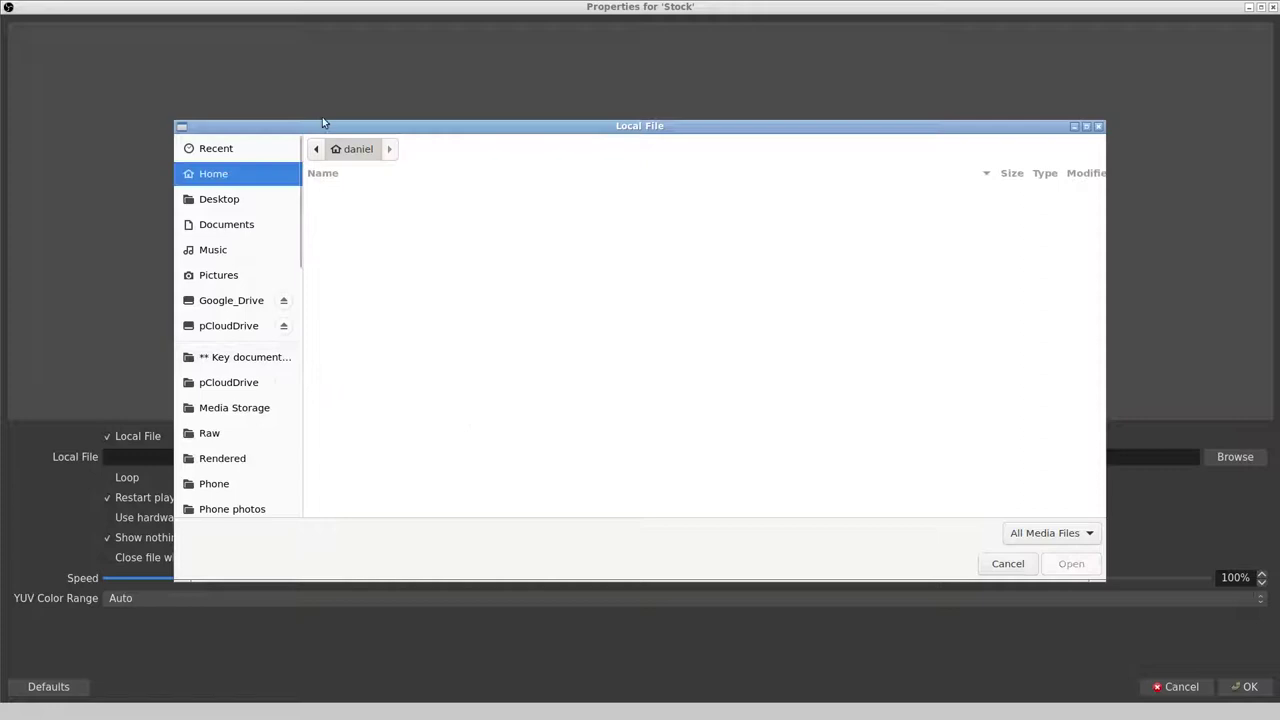
click(214, 204)
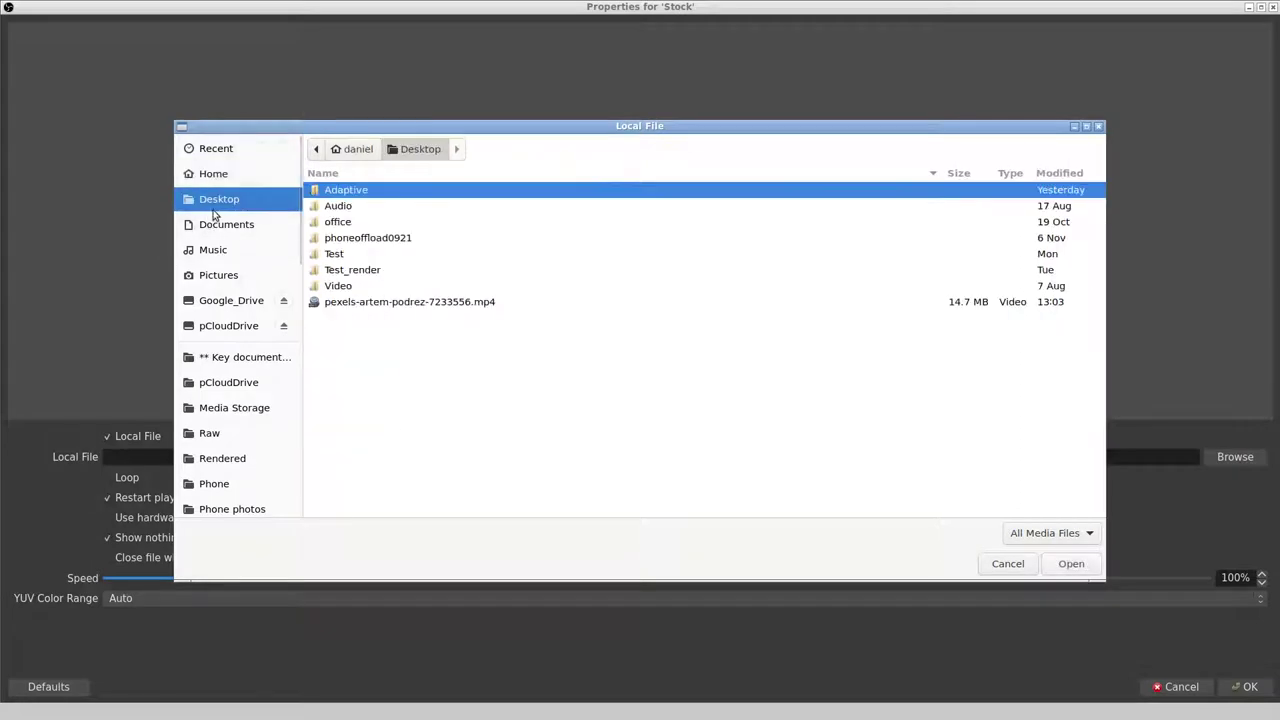
double_click(401, 302)
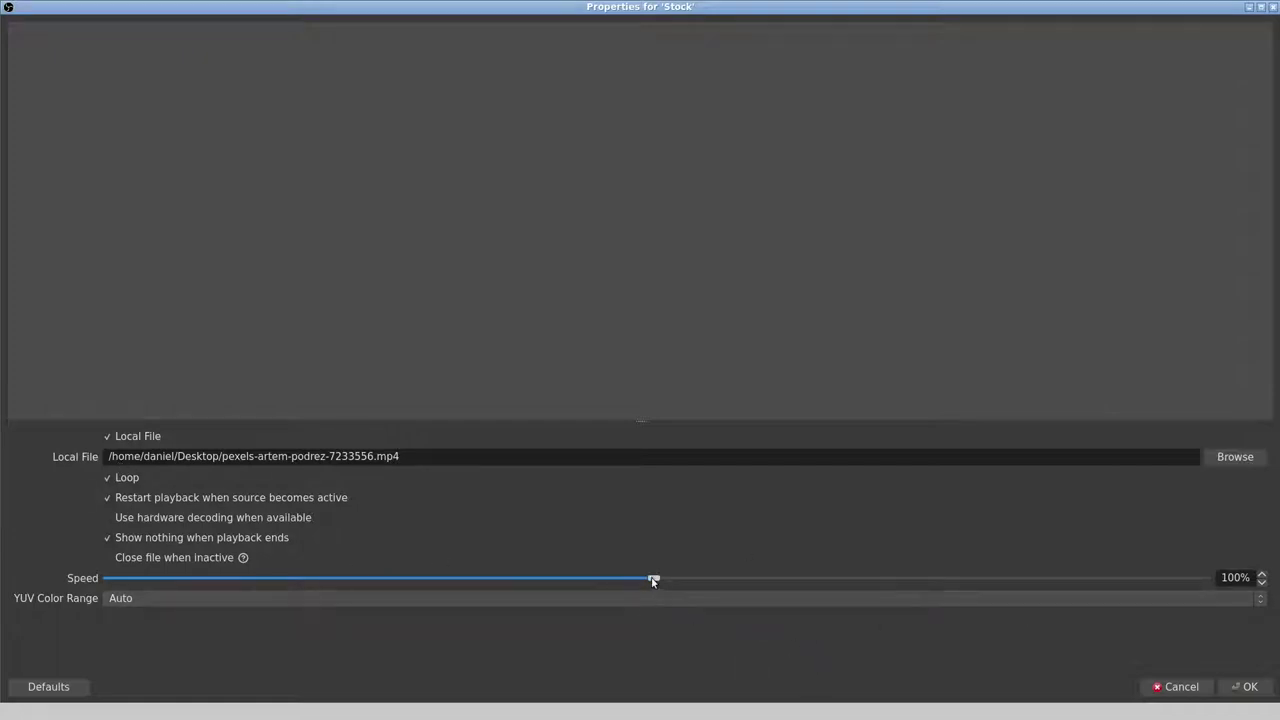
drag(654, 579, 374, 600)
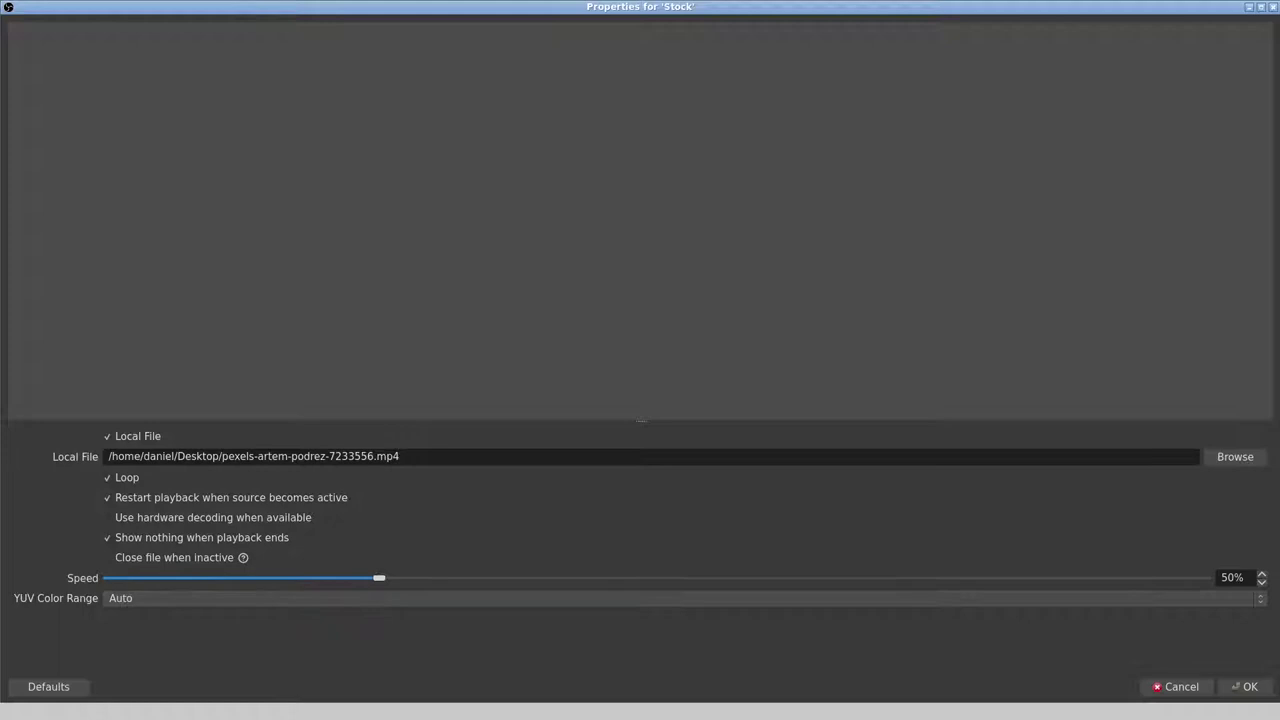
Step: Confirm the Stock source and fit its video to fill the whole canvas
click(1250, 688)
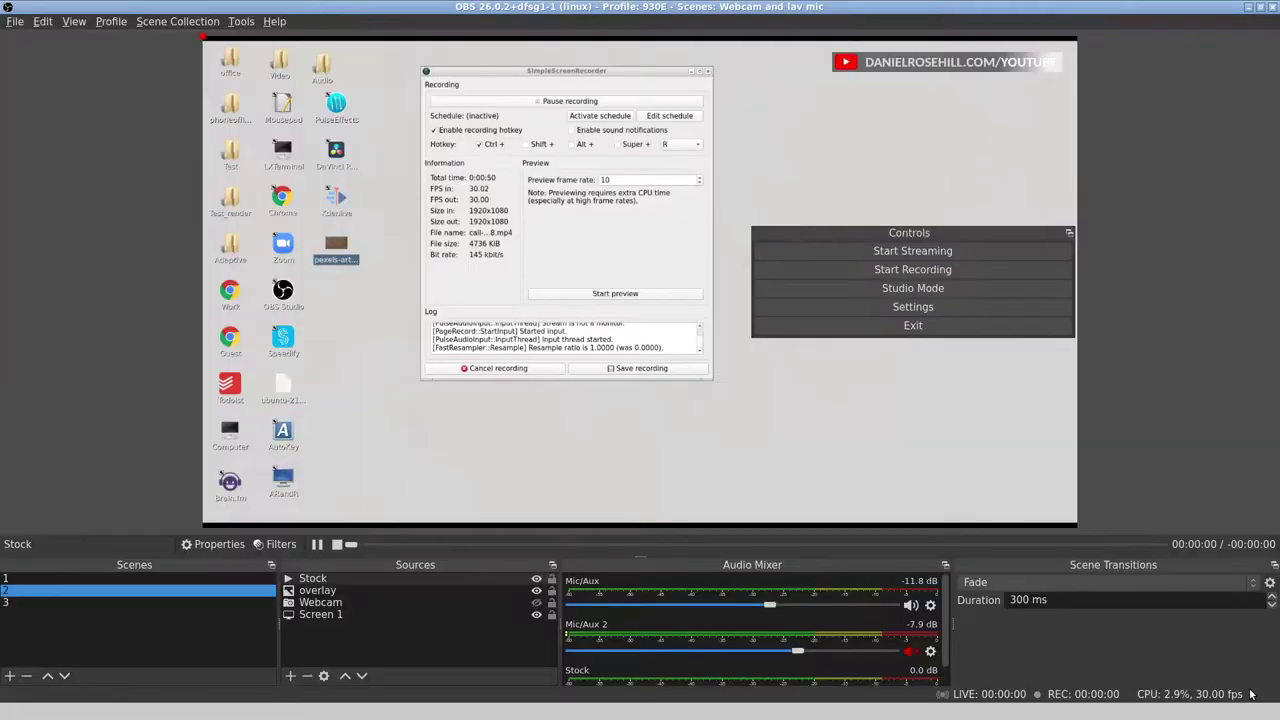
right_click(470, 213)
right_click(343, 233)
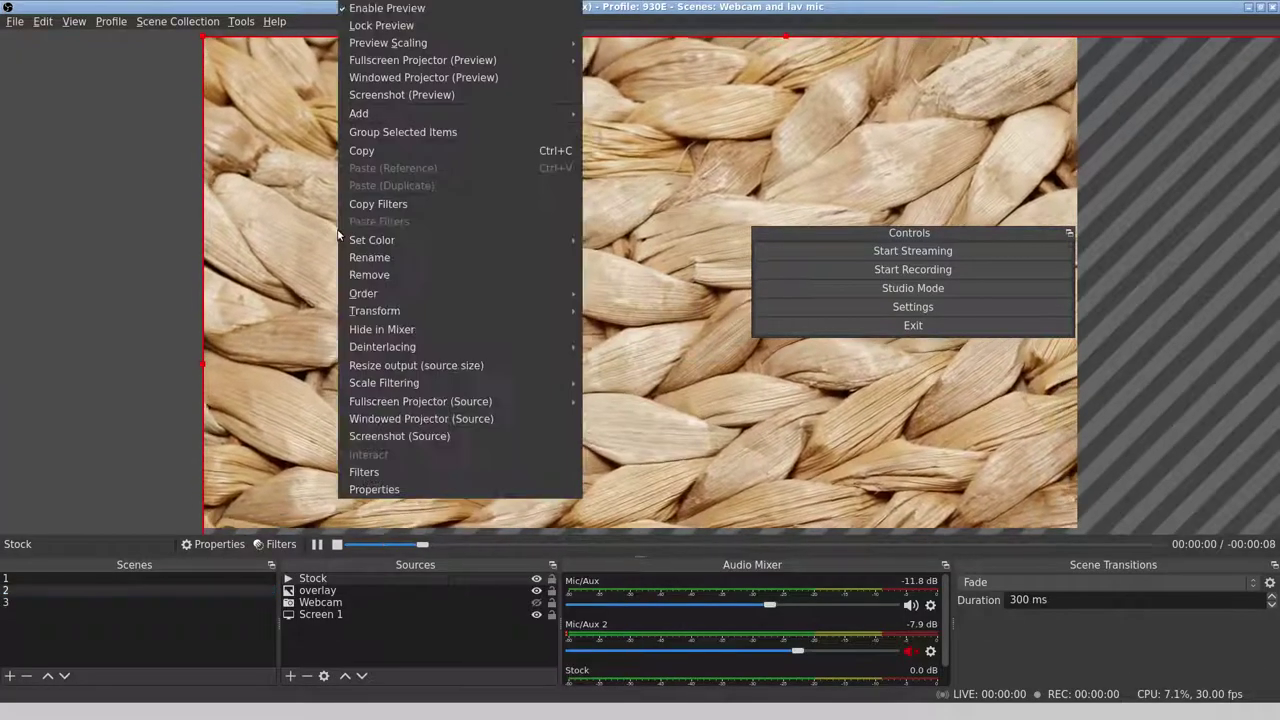
mouse_move(418, 313)
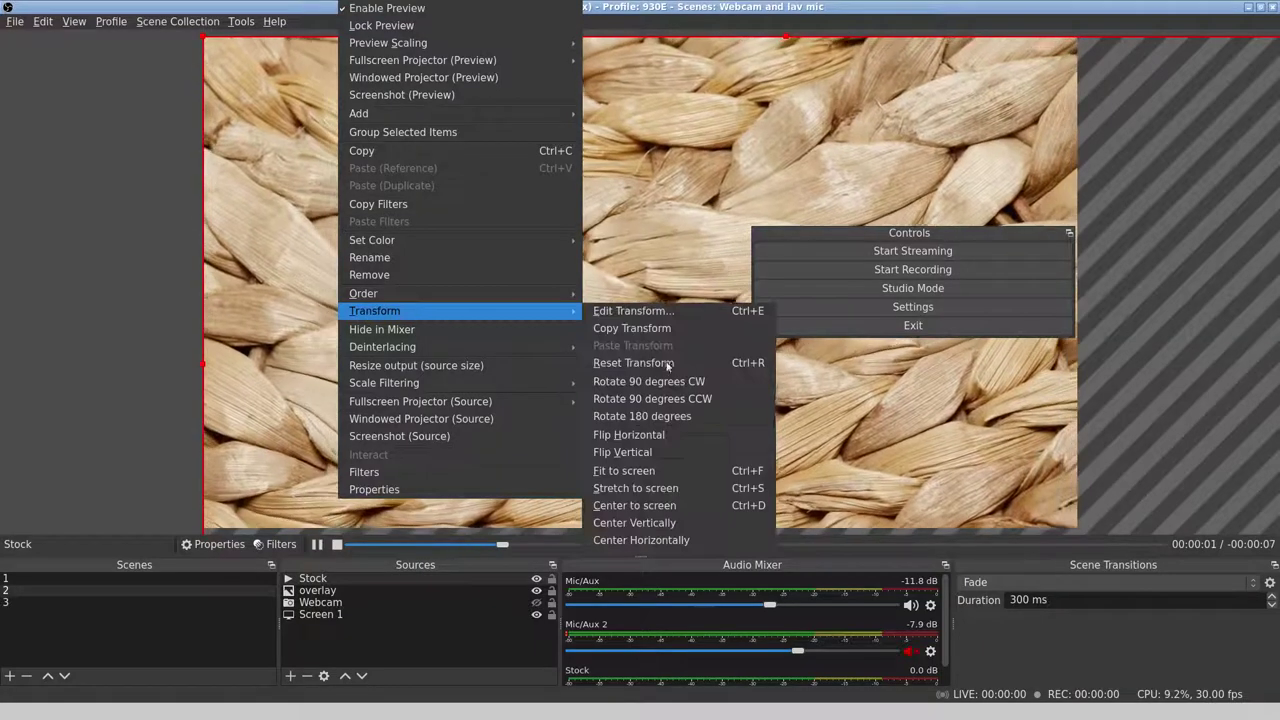
click(693, 472)
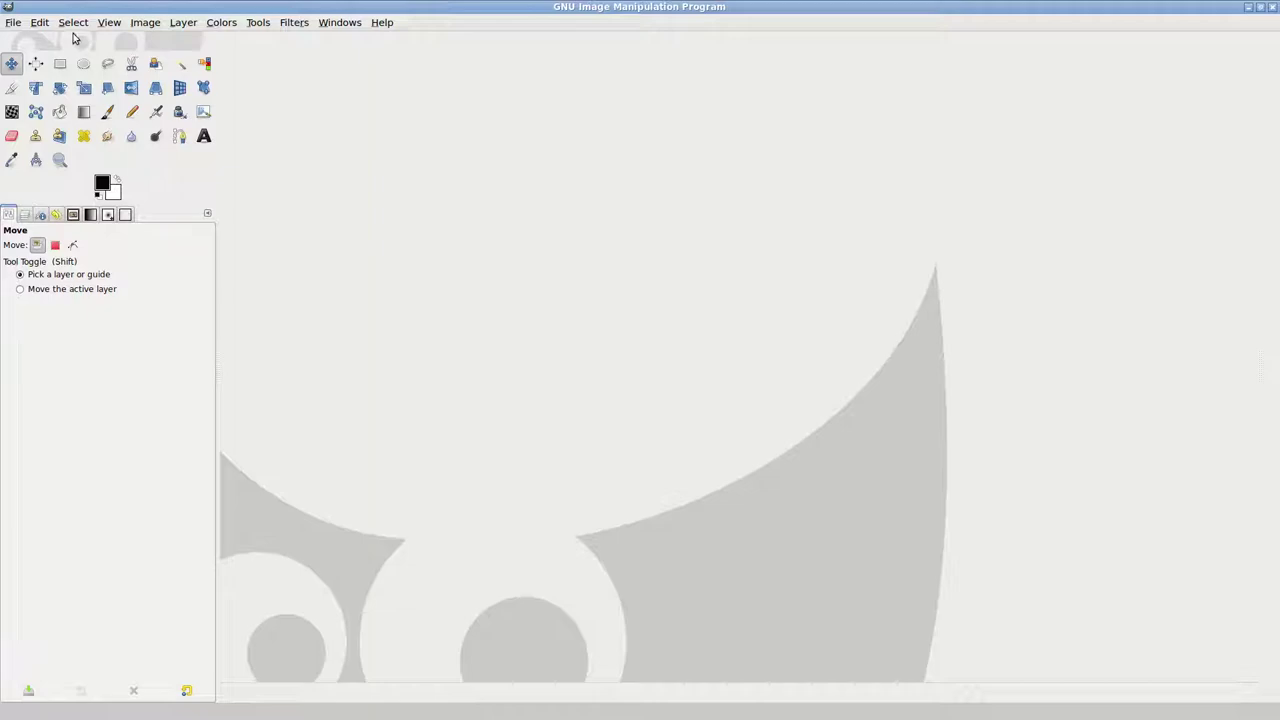
Step: Create a new 1920x1080 image and fill a dark band across its lower part
click(13, 22)
click(24, 36)
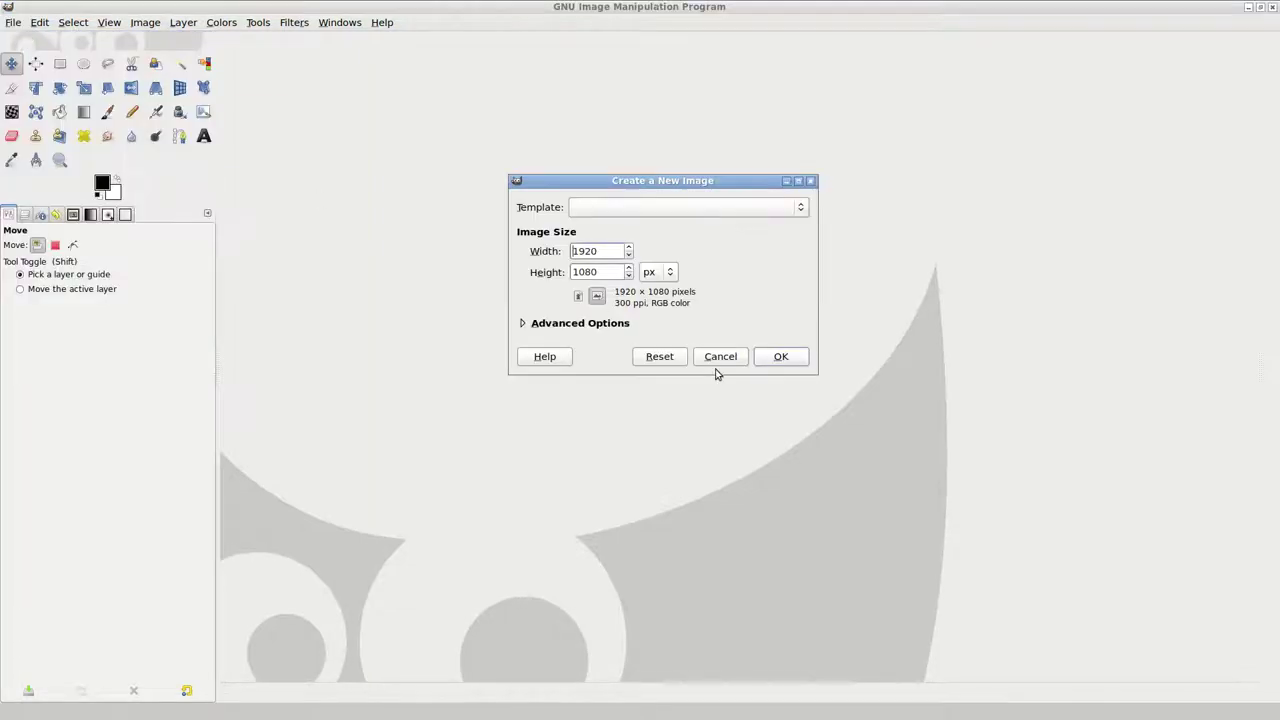
click(779, 360)
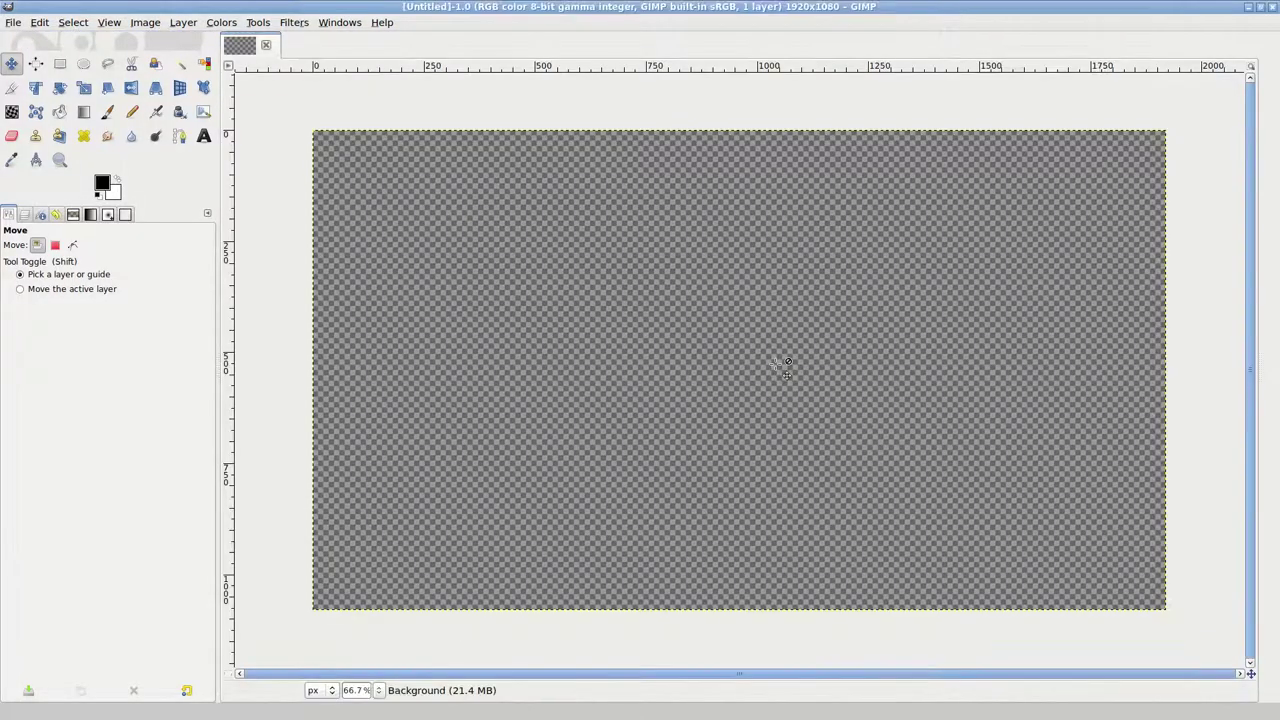
click(52, 57)
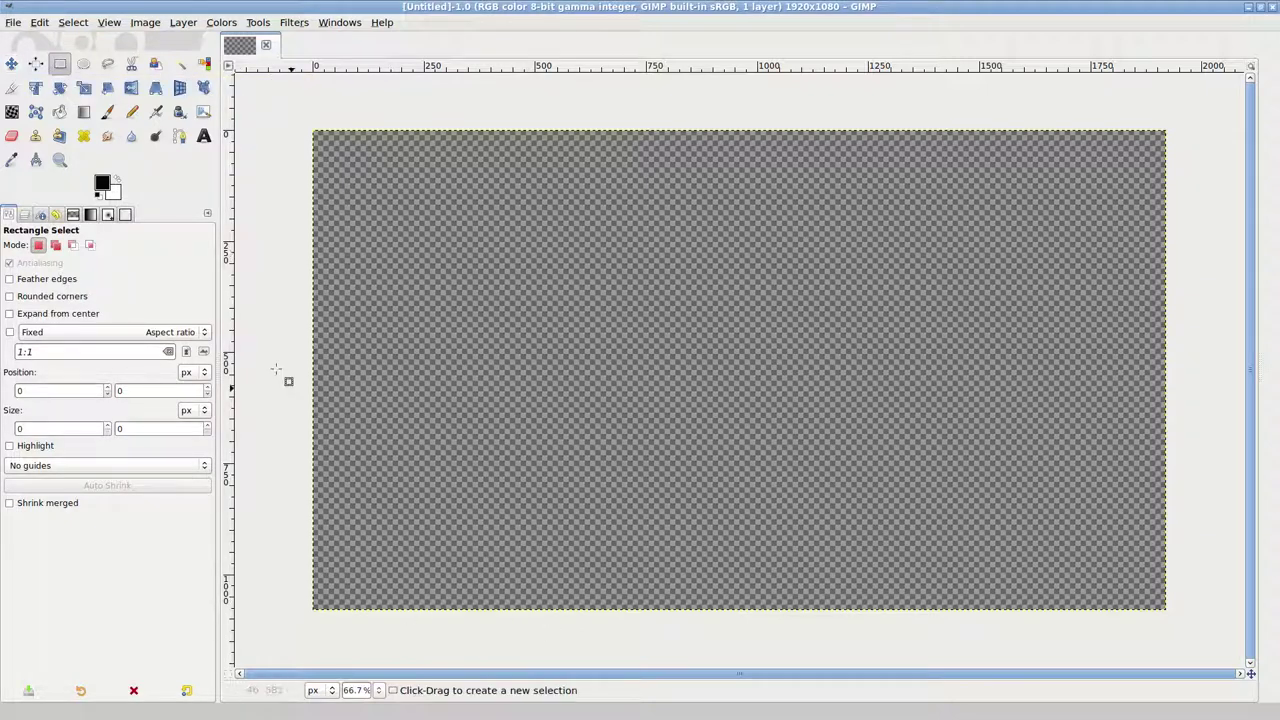
drag(284, 446, 1180, 537)
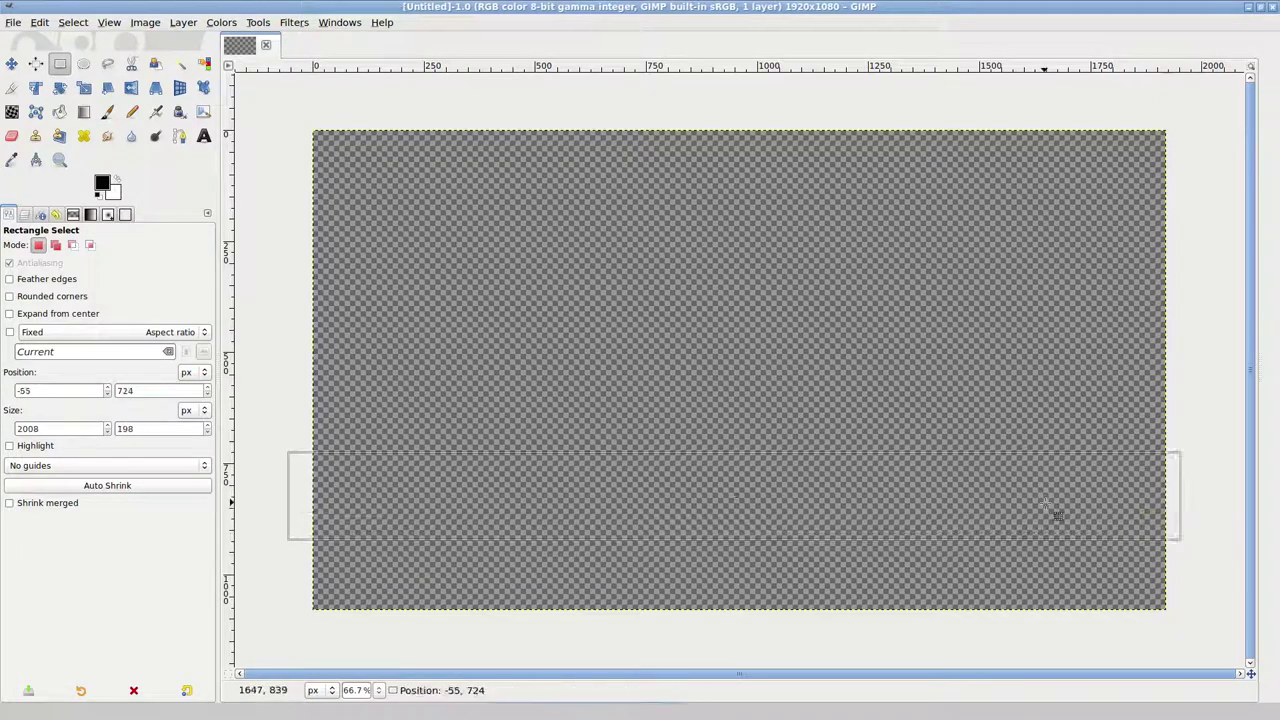
click(59, 111)
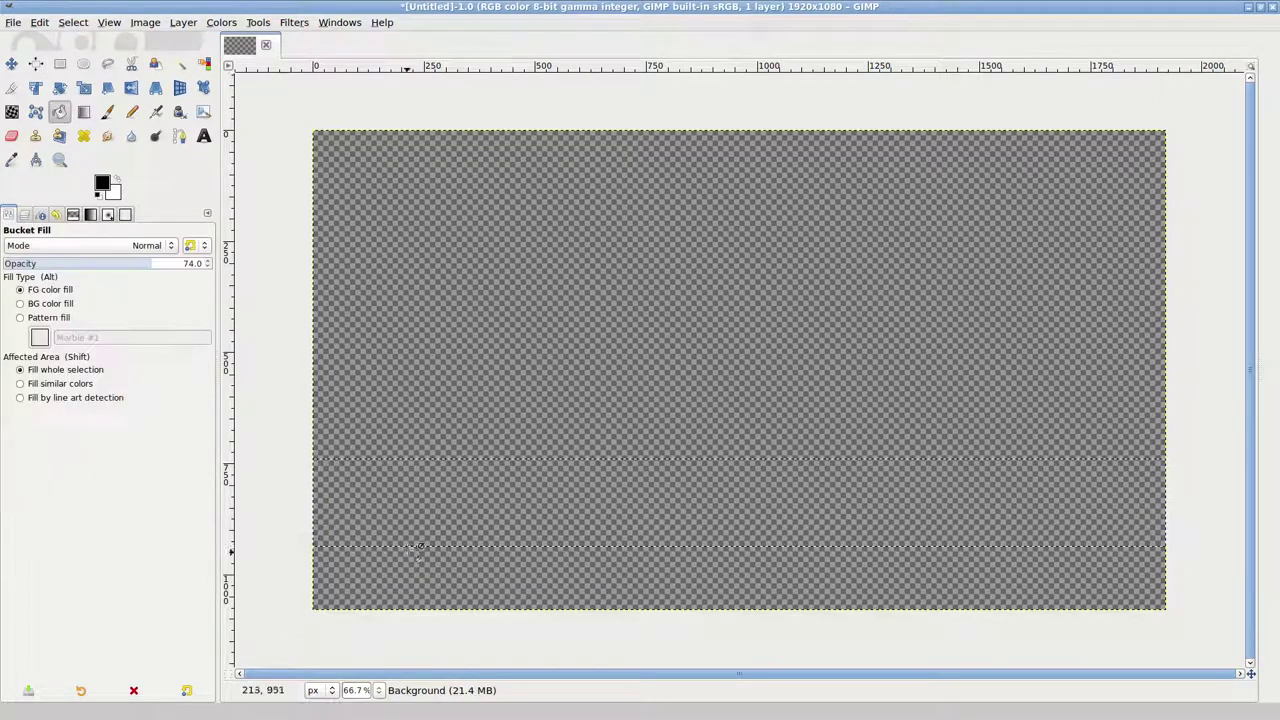
click(417, 527)
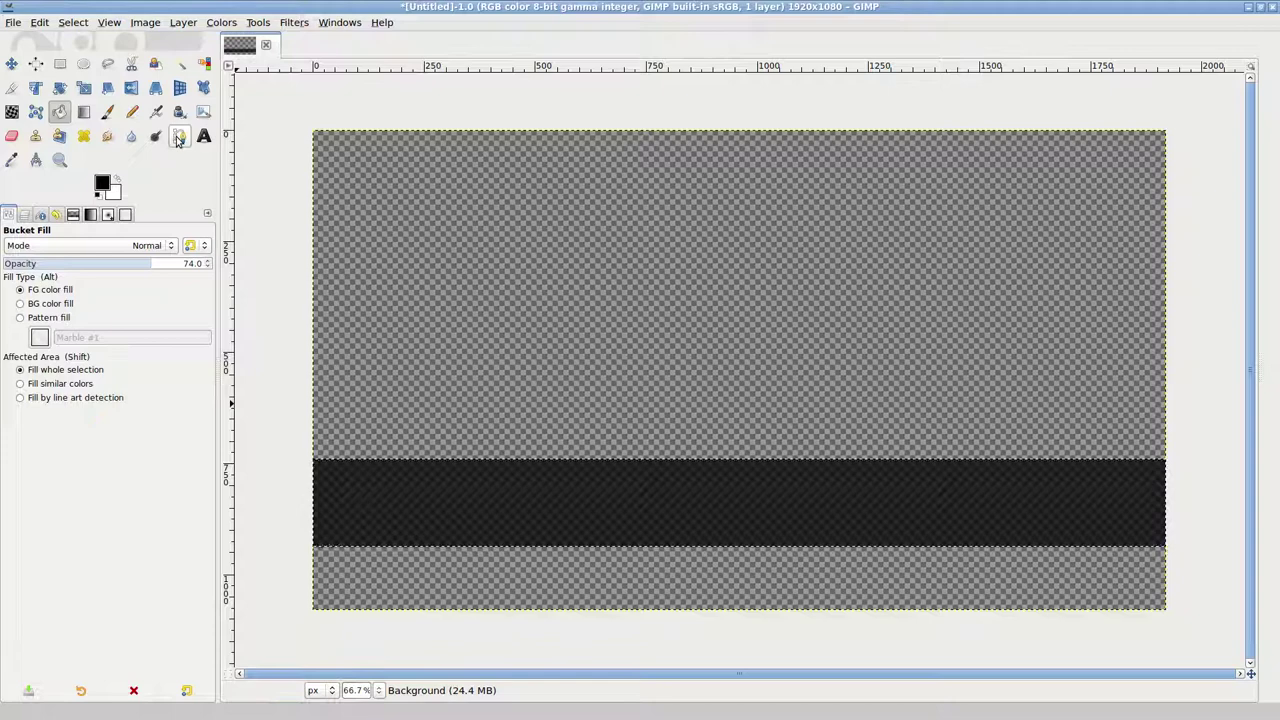
Step: Add large white text 'THIS IS OVERLAY NUMBER 1' on the dark band
click(203, 135)
click(345, 500)
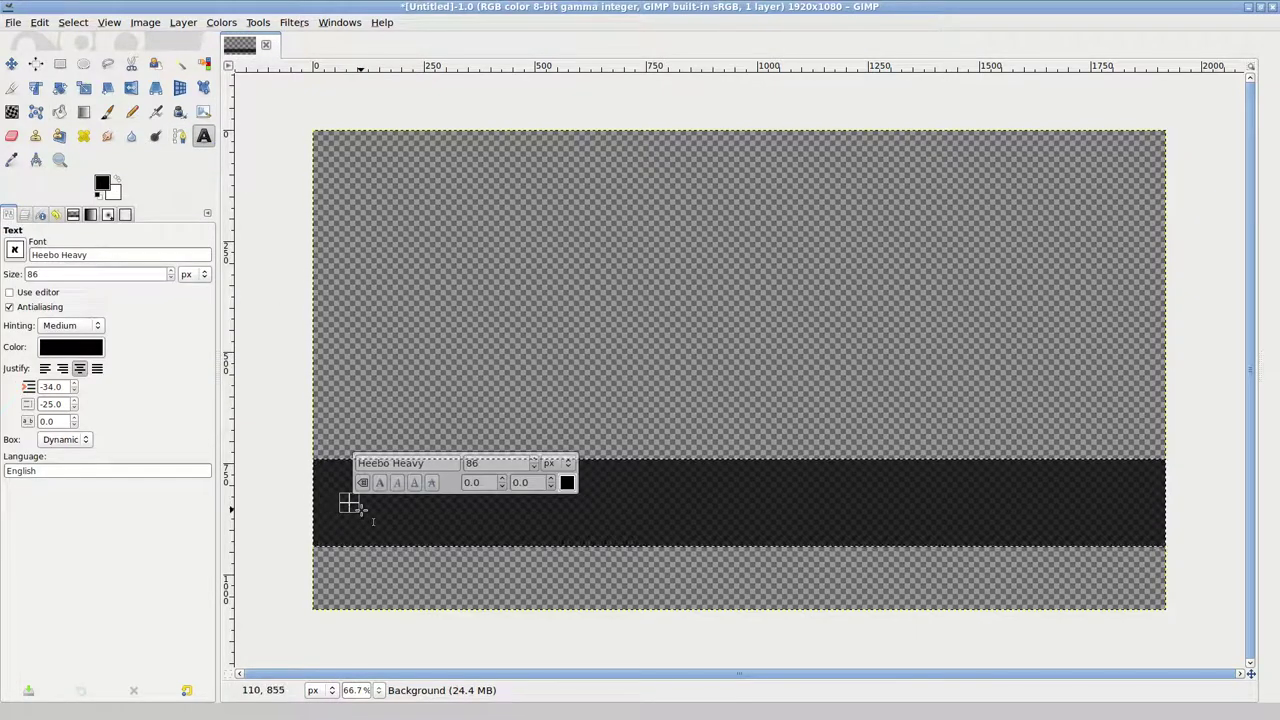
text(THIS IS OVERLAY NUMBER 1)
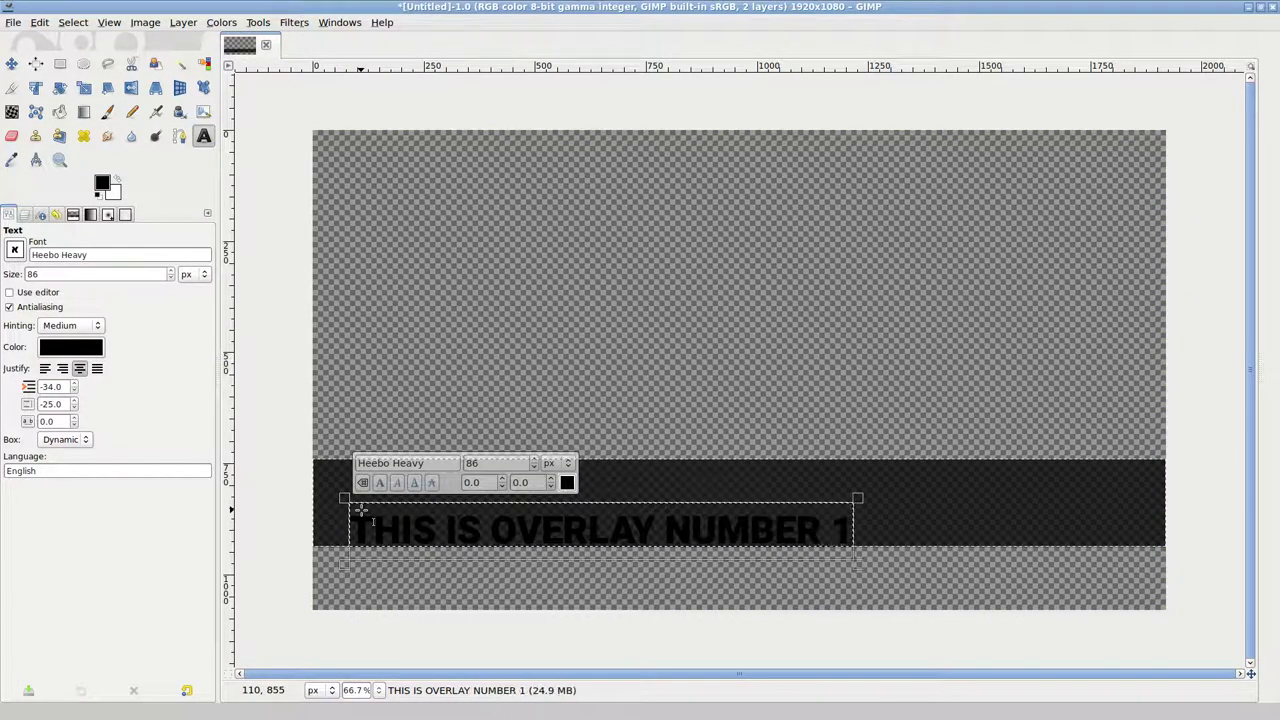
drag(361, 512, 850, 535)
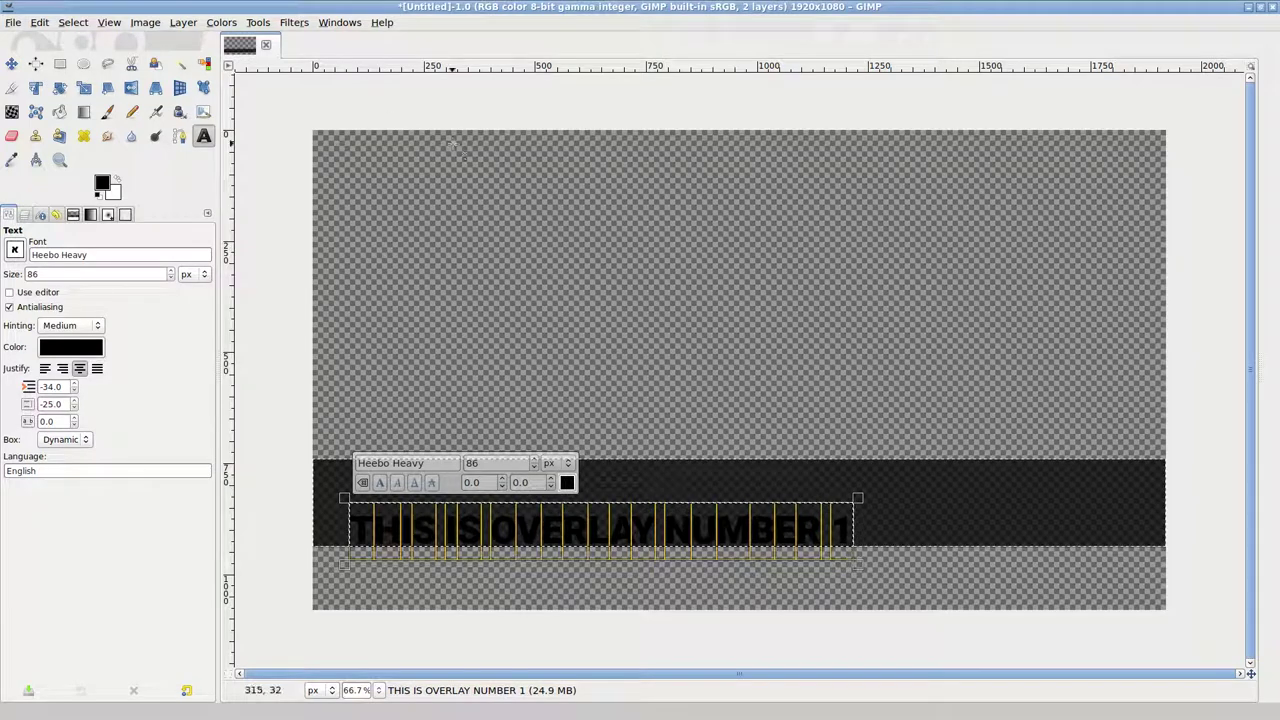
click(567, 482)
drag(515, 484, 430, 410)
click(682, 605)
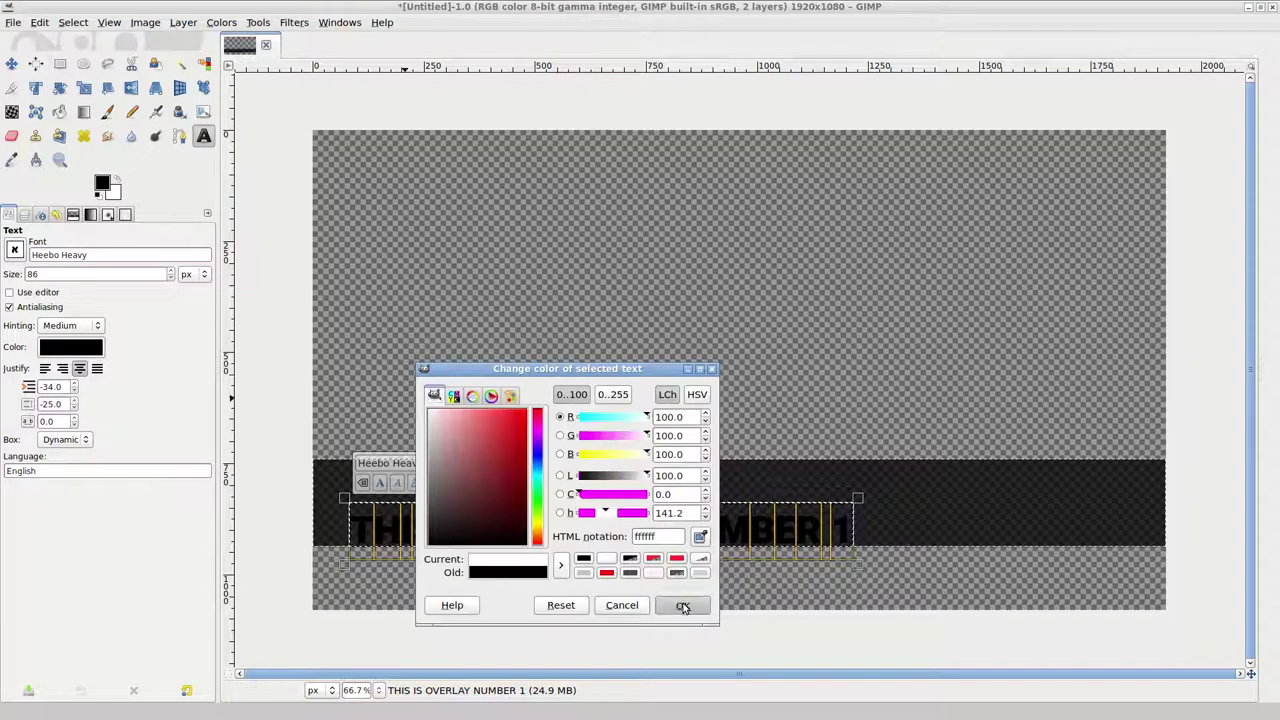
scroll(503, 459, up, 19)
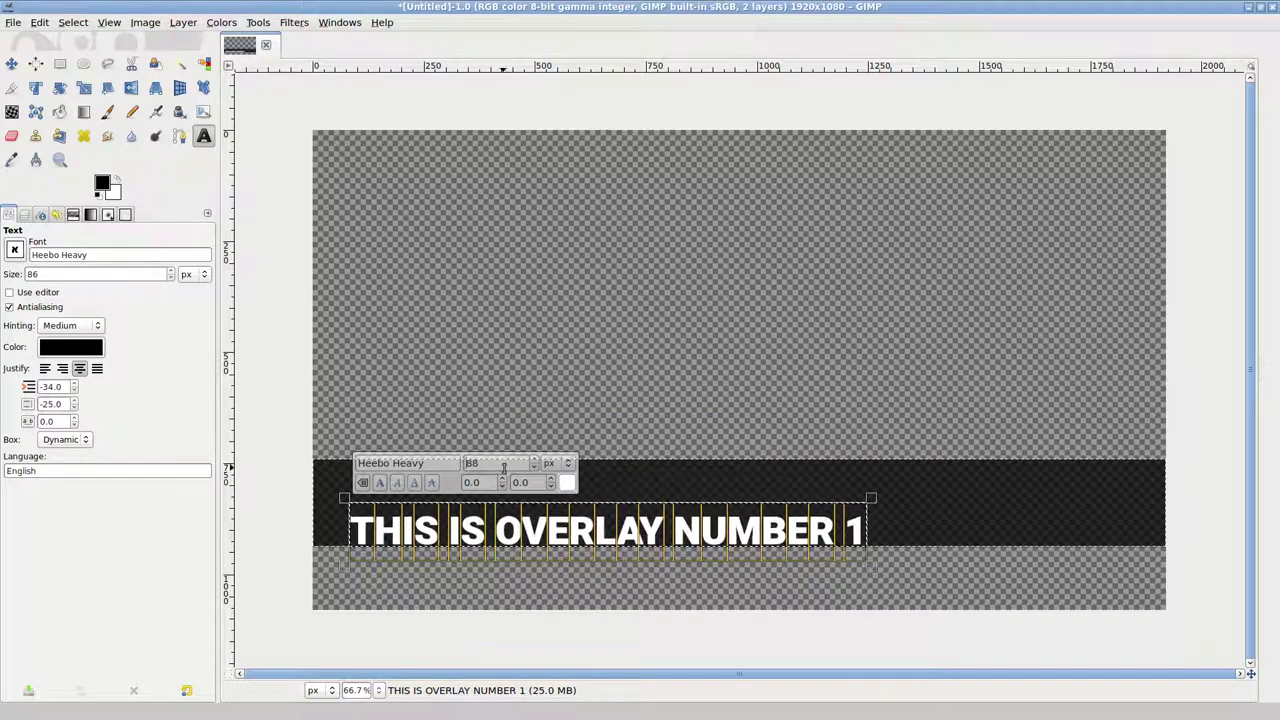
Step: Move the text onto the bar and export it as 1.png in a new Desktop folder Overlay_sequence
click(11, 63)
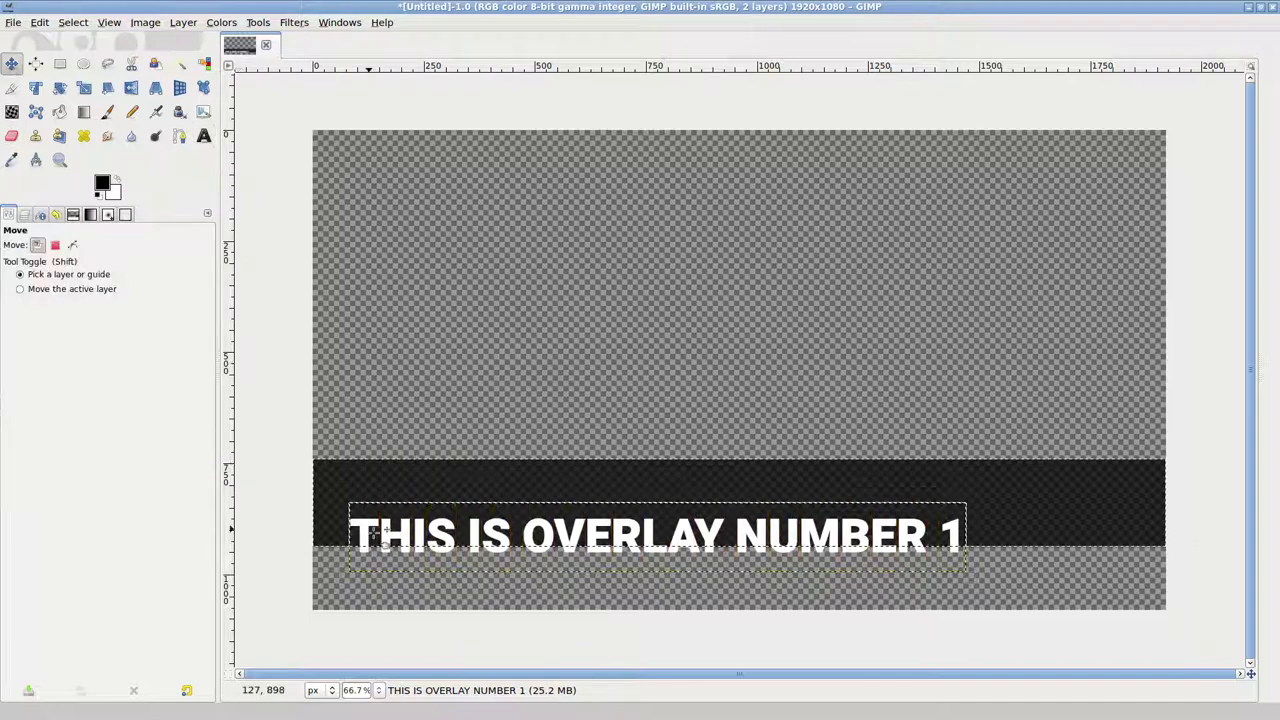
drag(365, 530, 338, 495)
click(13, 22)
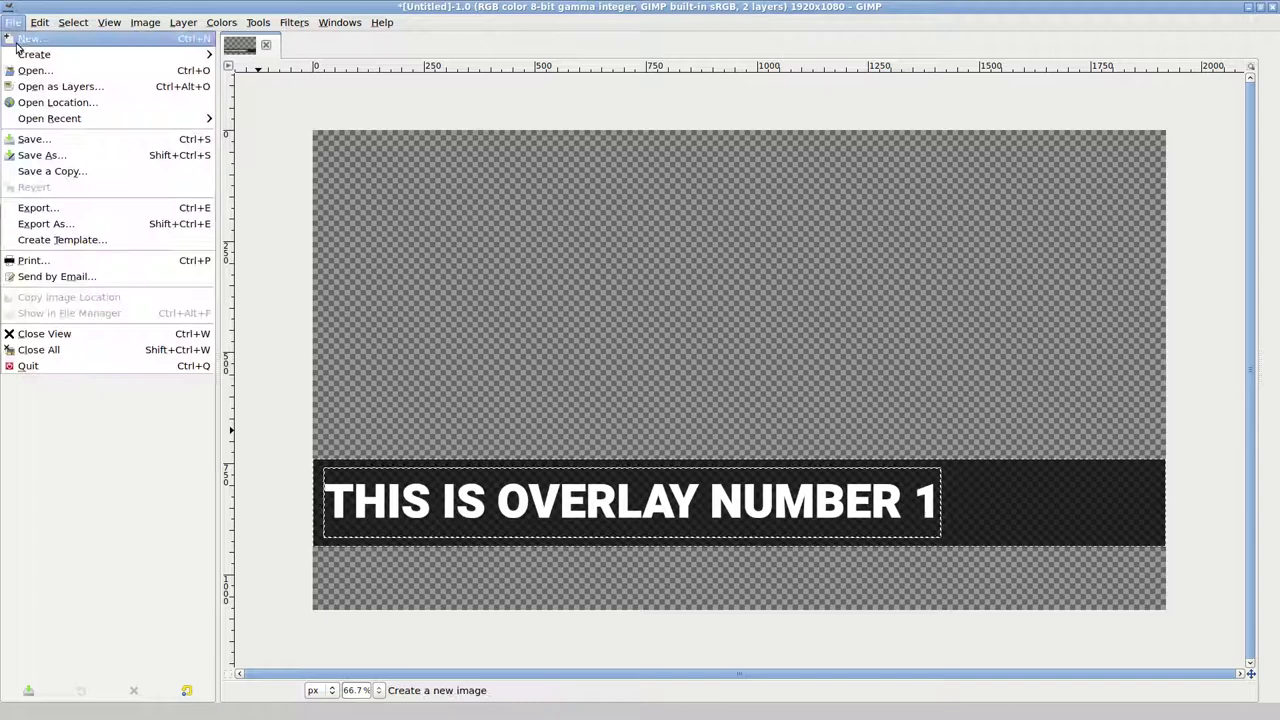
click(40, 223)
click(446, 277)
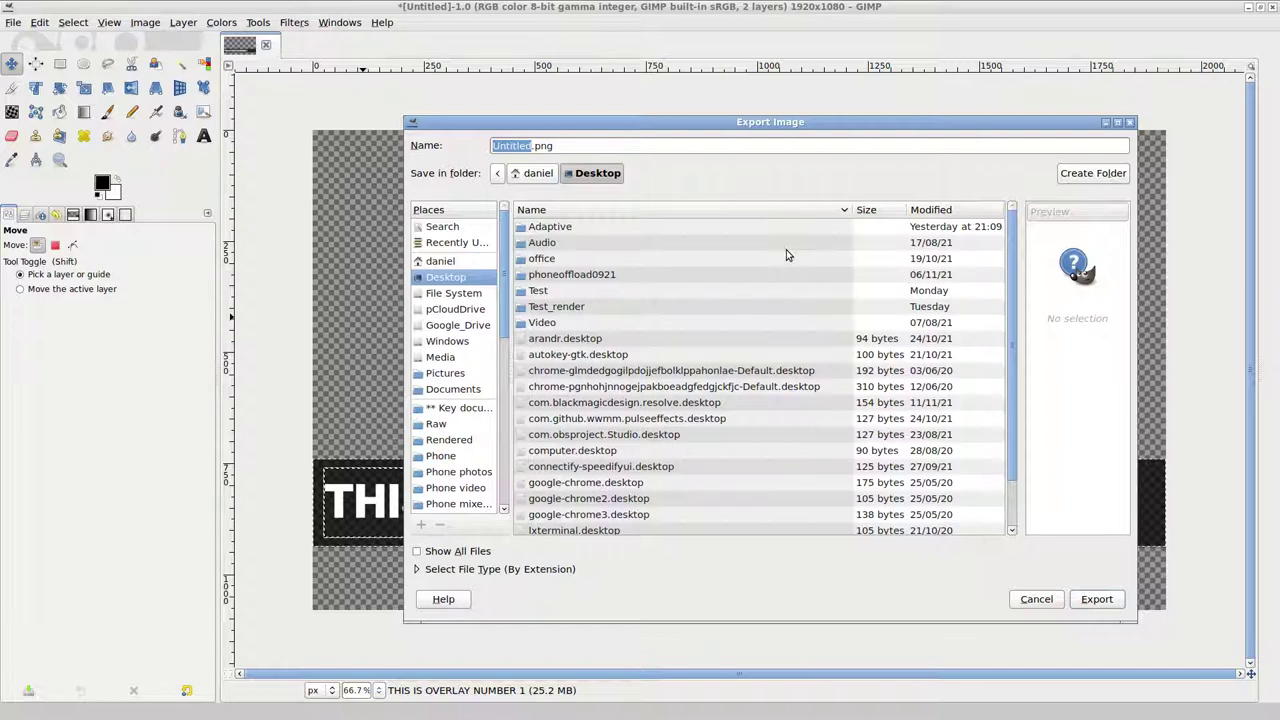
click(1077, 174)
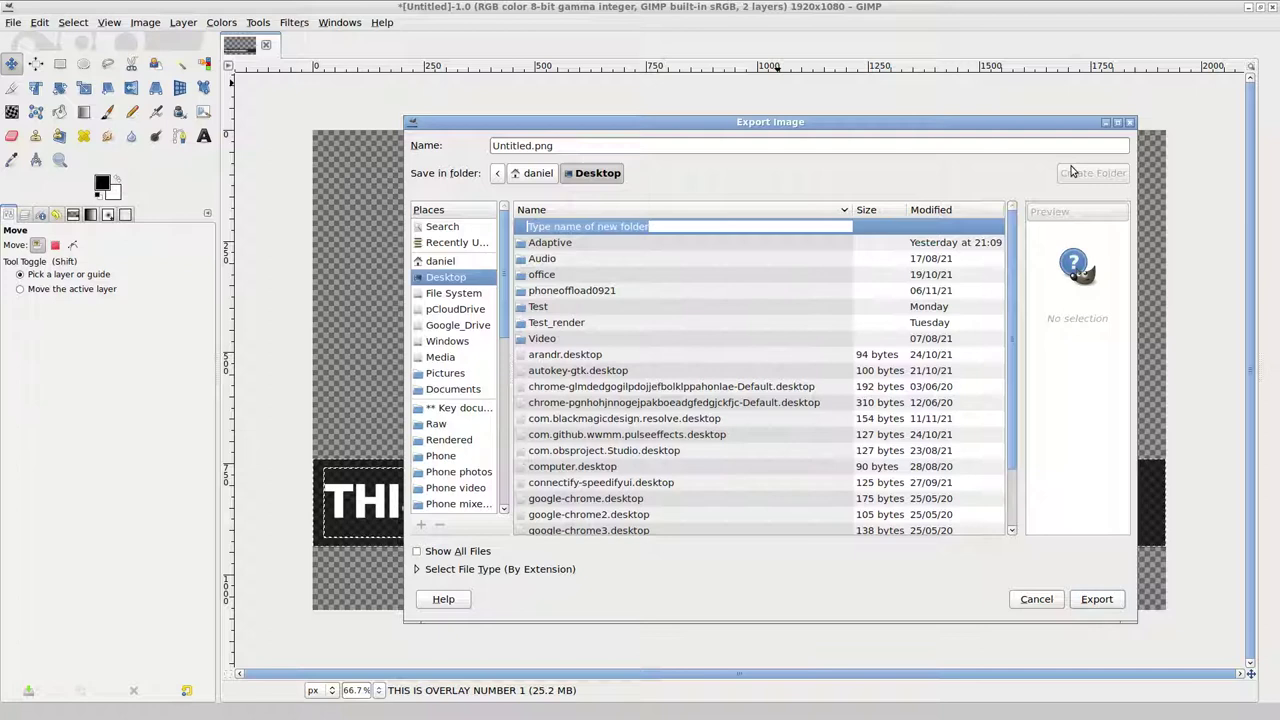
text(L)
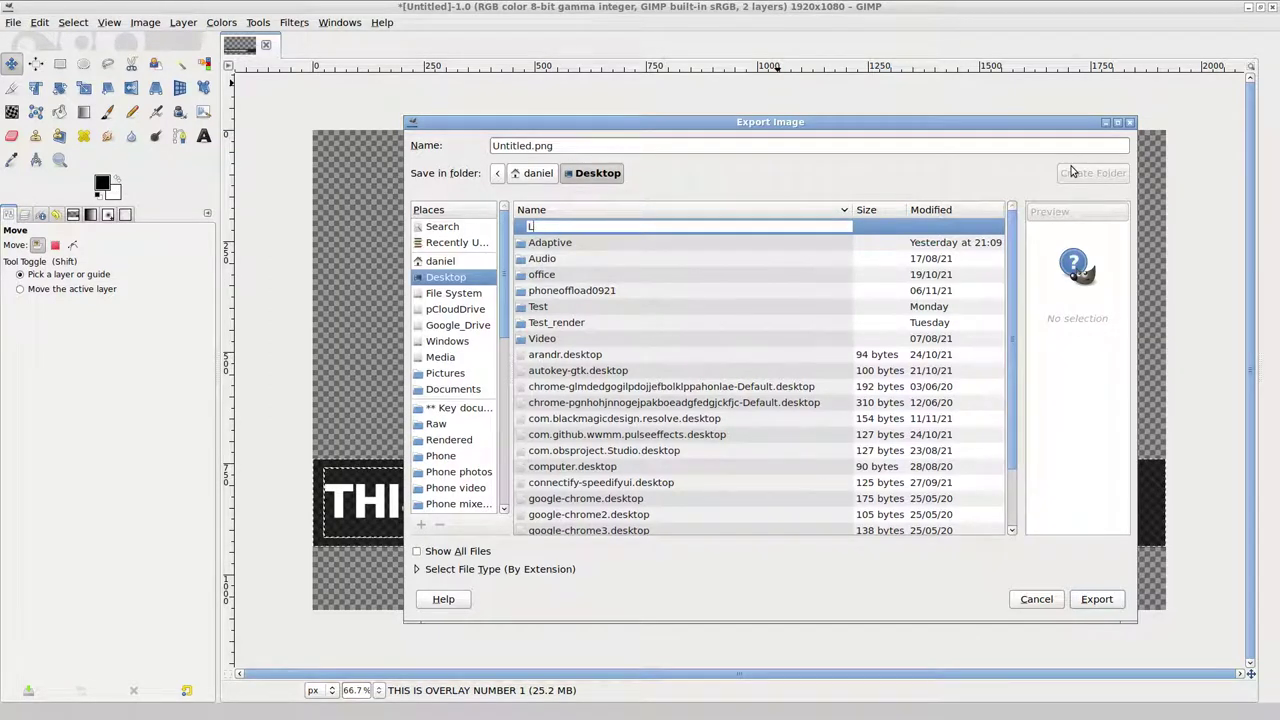
text(verlay_sequenc)
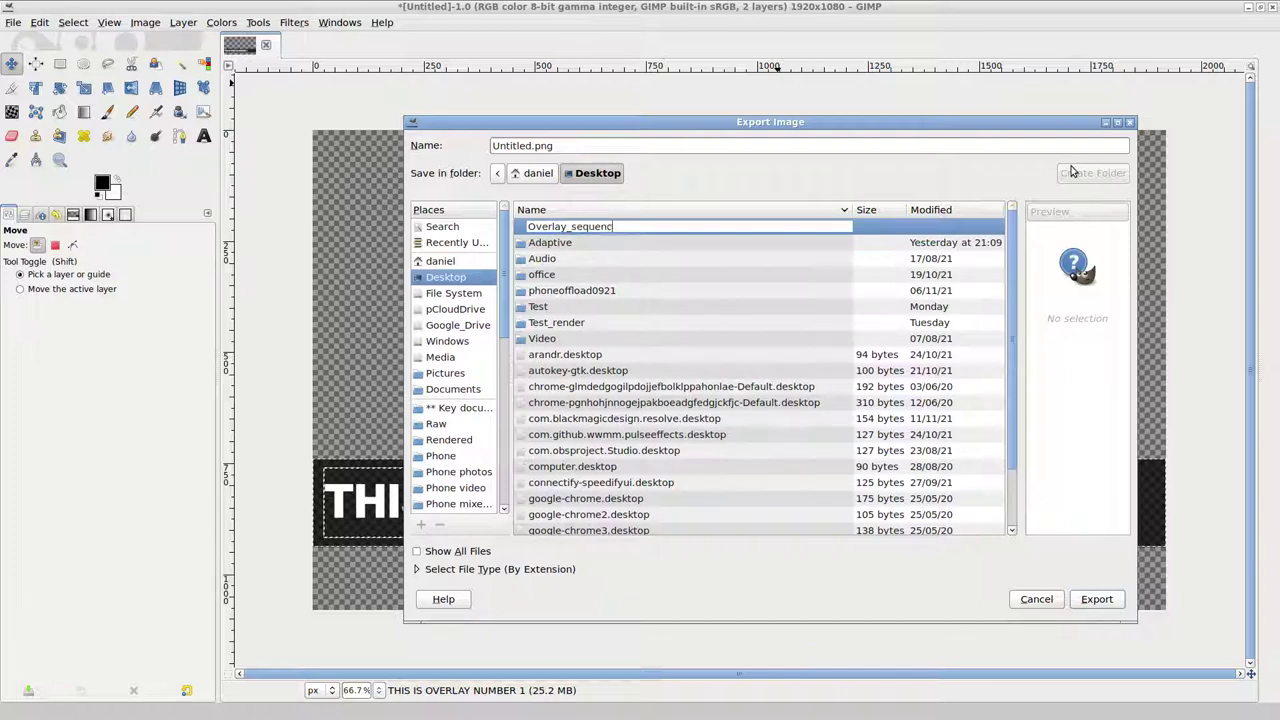
text(e)
key(Return)
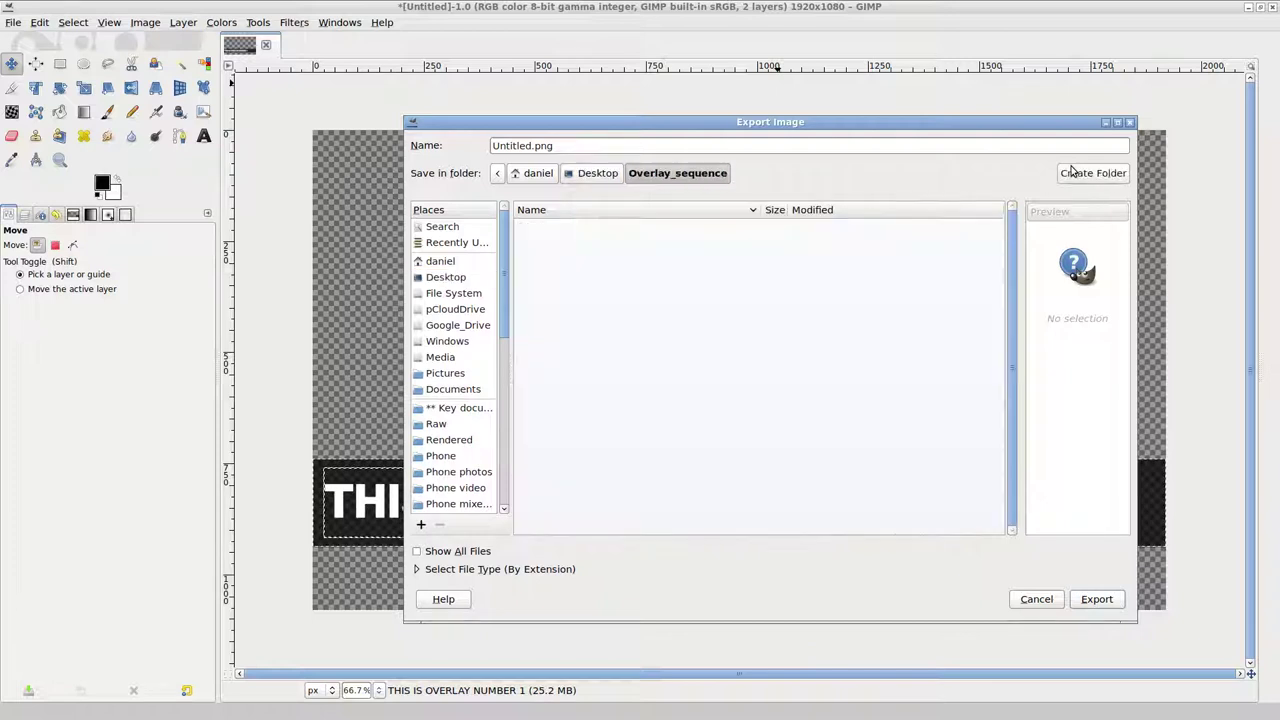
double_click(531, 148)
text(1)
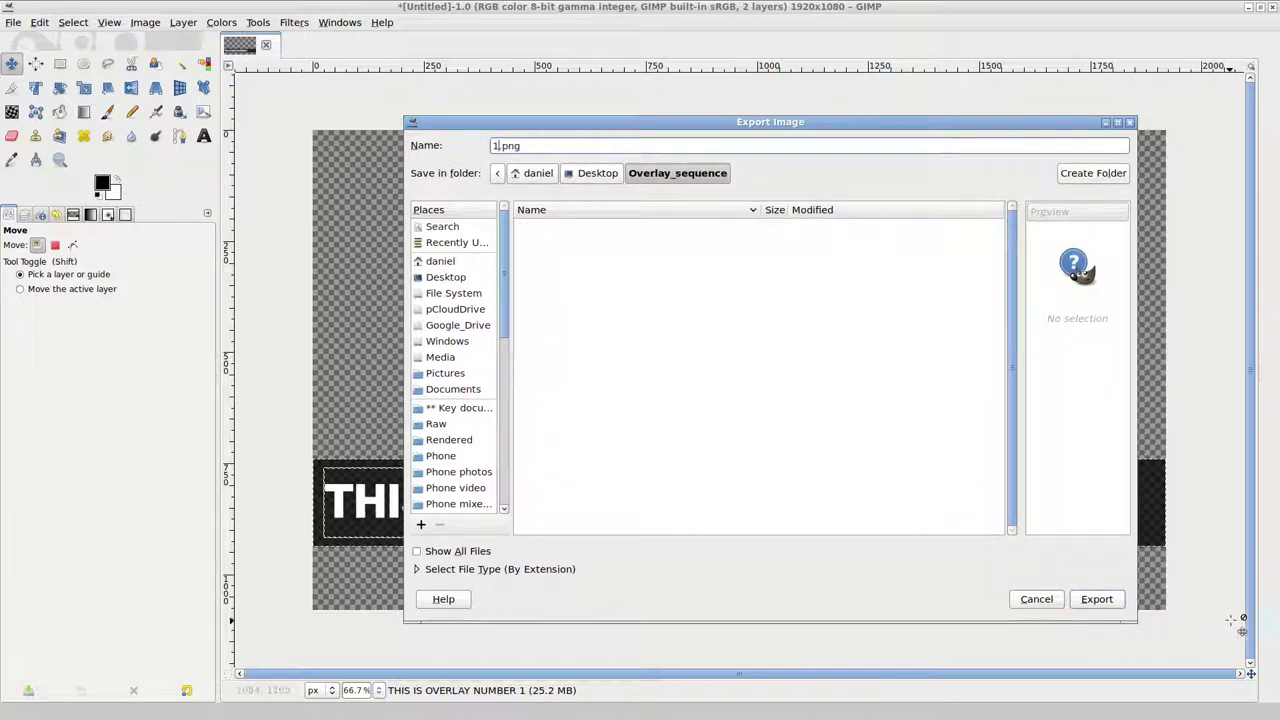
click(1096, 599)
click(851, 530)
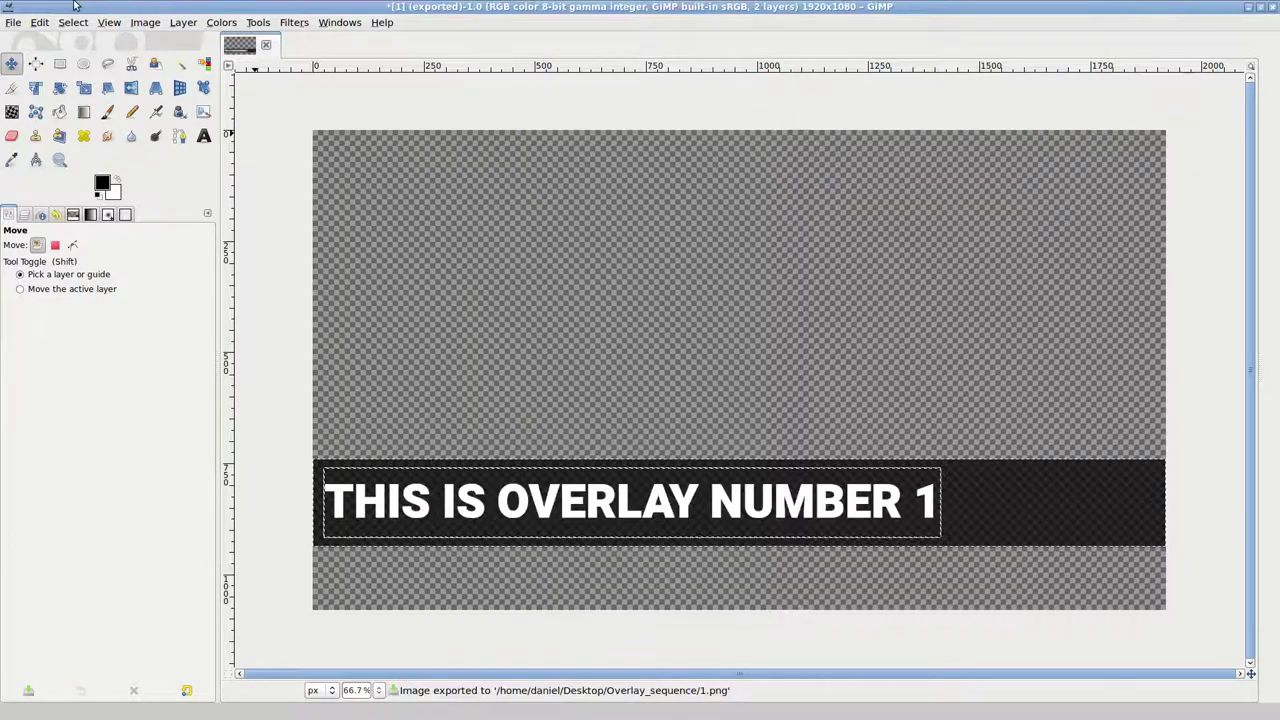
Step: Replace the text with a white two-line message inviting viewers to call in with wheat-grain stories
key(t)
click(490, 504)
key(ctrl+a)
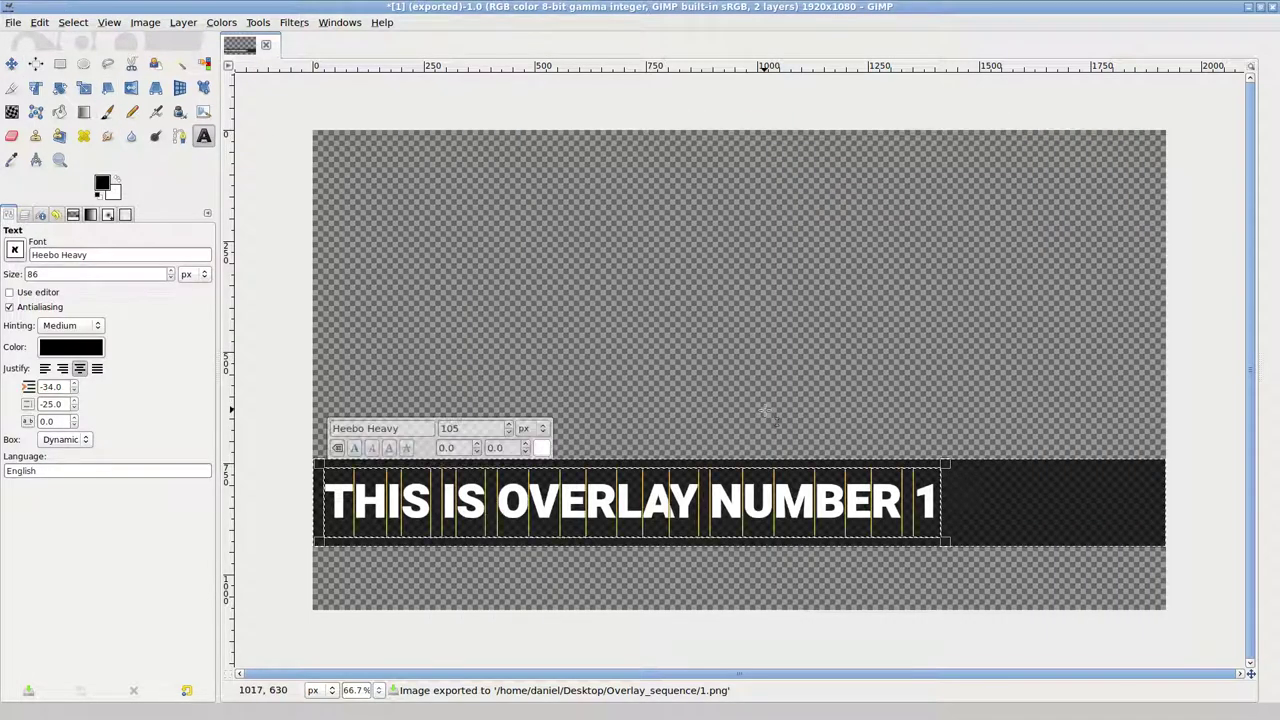
key(BackSpace)
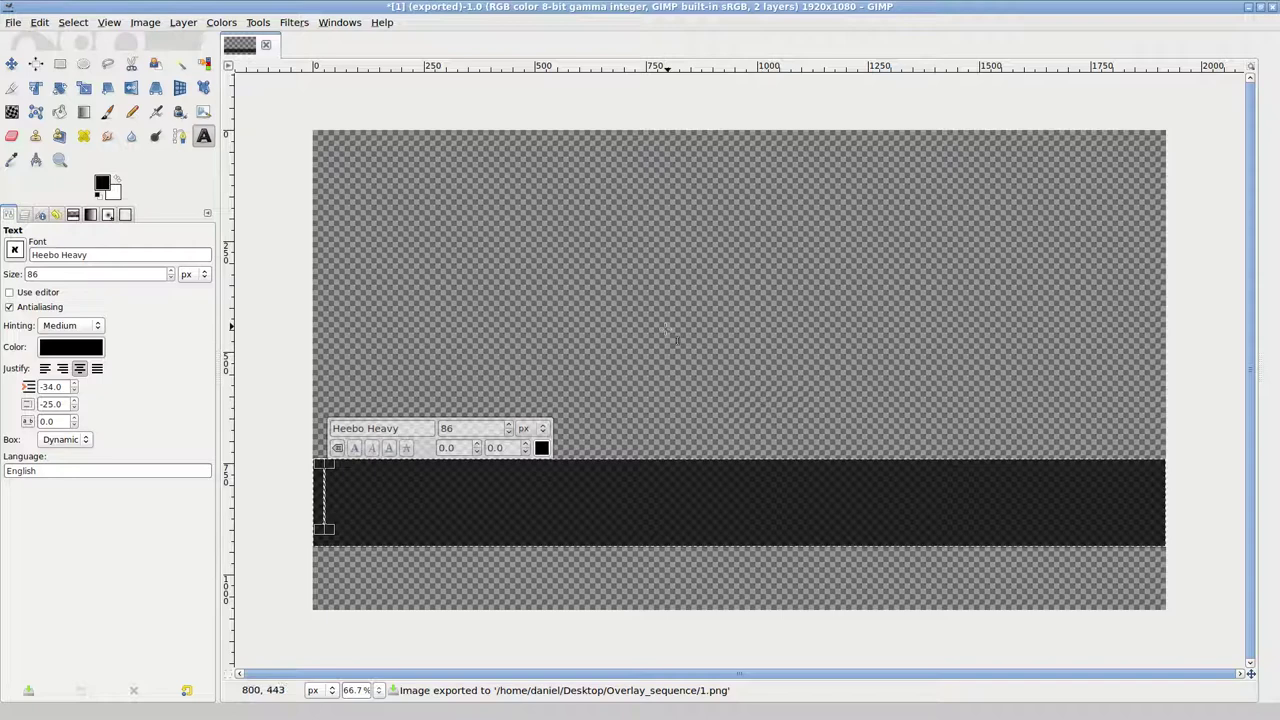
click(541, 447)
click(559, 521)
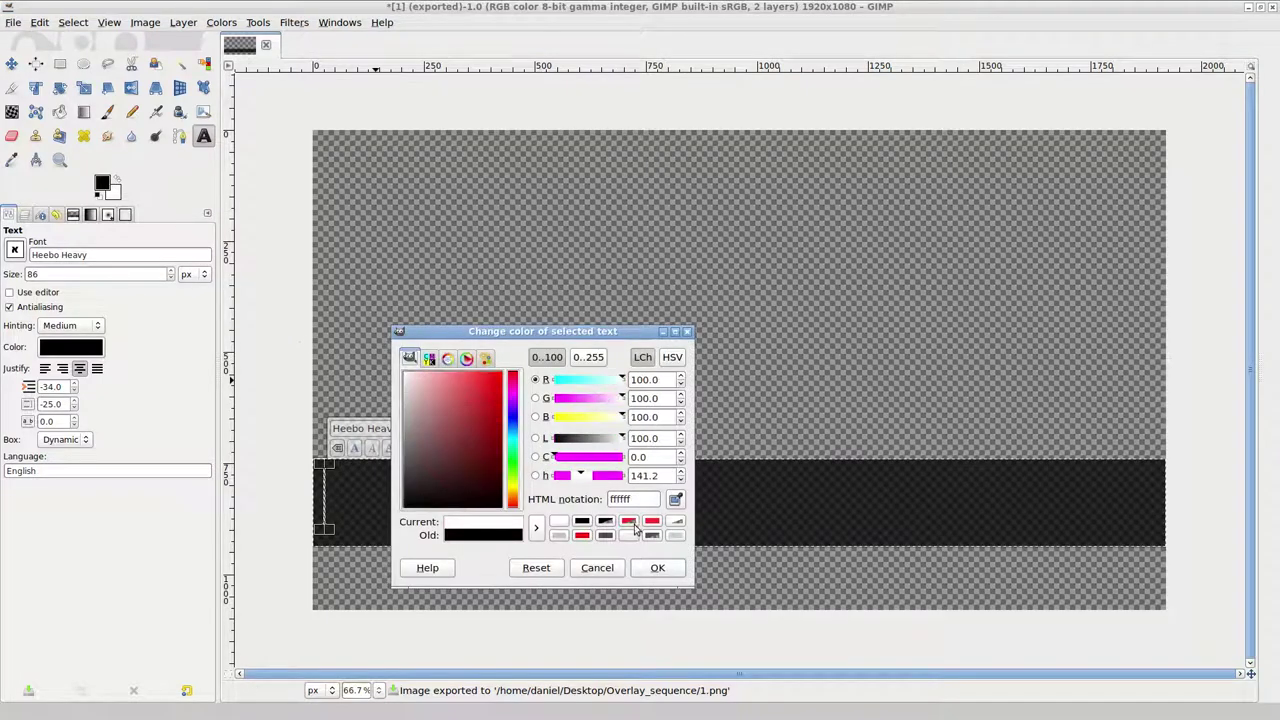
click(657, 568)
text(D)
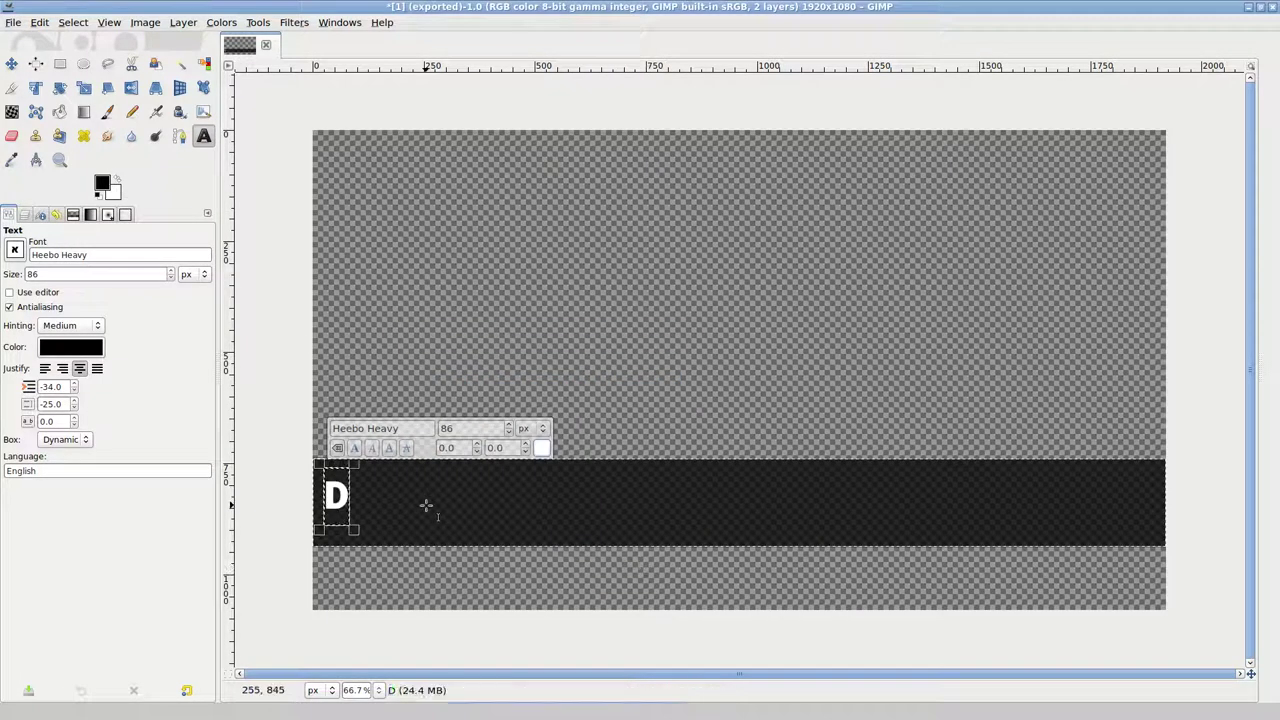
text(o you have you)
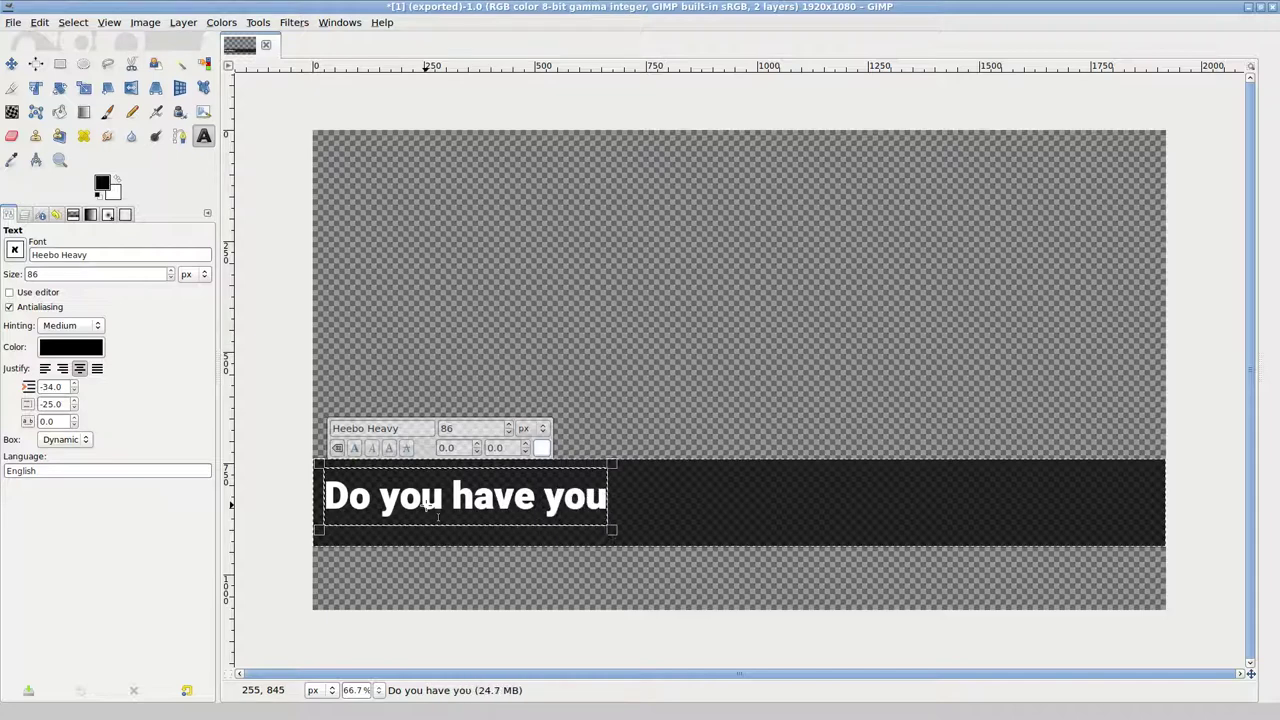
text(r own crazy story about)
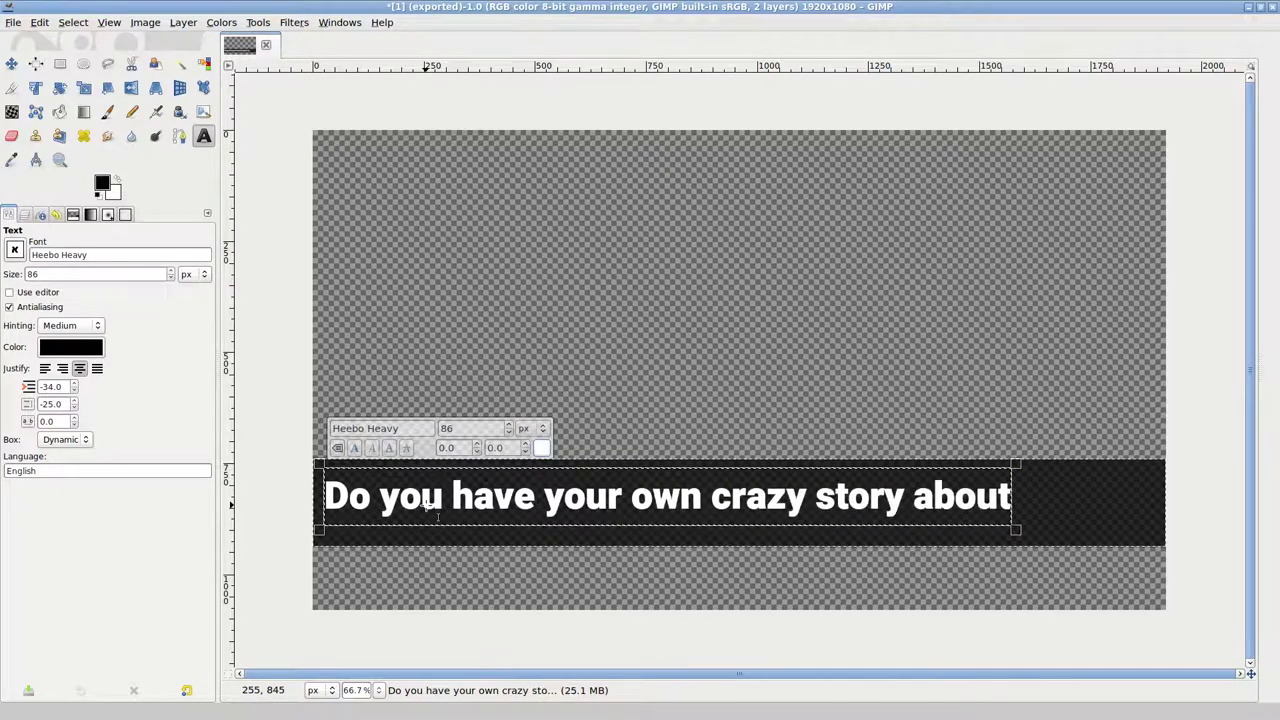
key(Return)
text(wheat grains to tell? Call us)
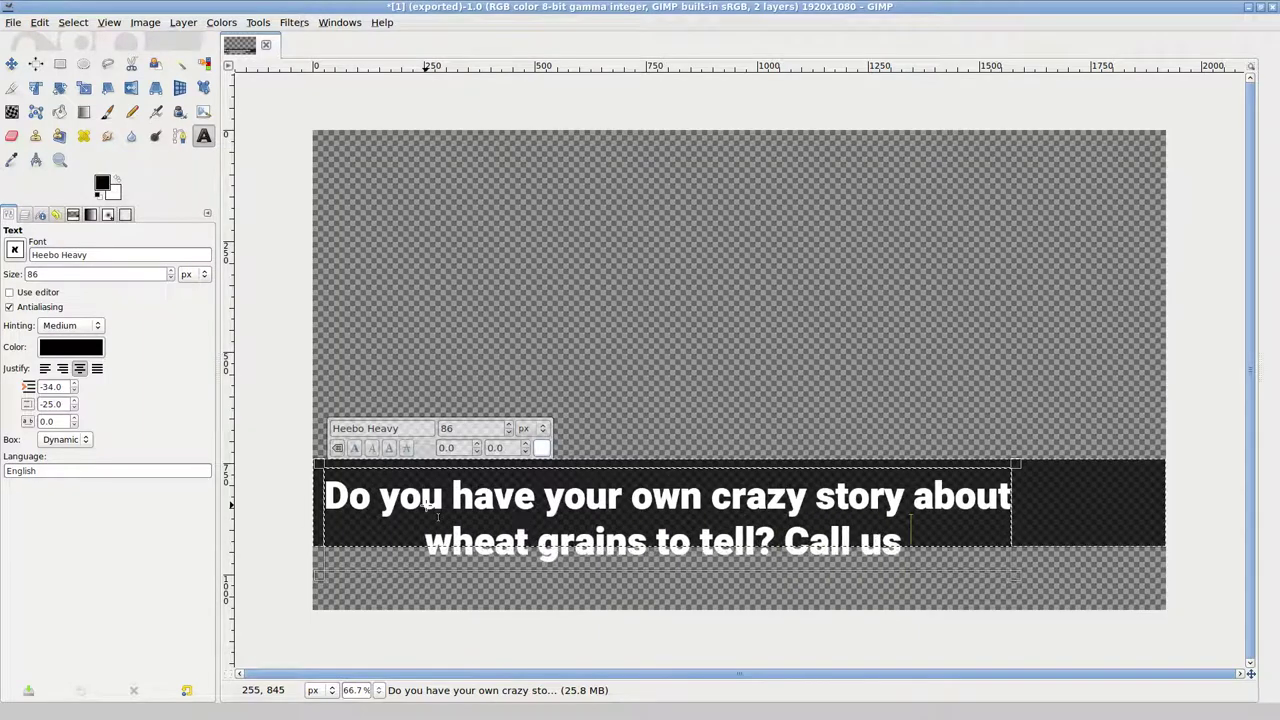
text( 1800-WHEAT)
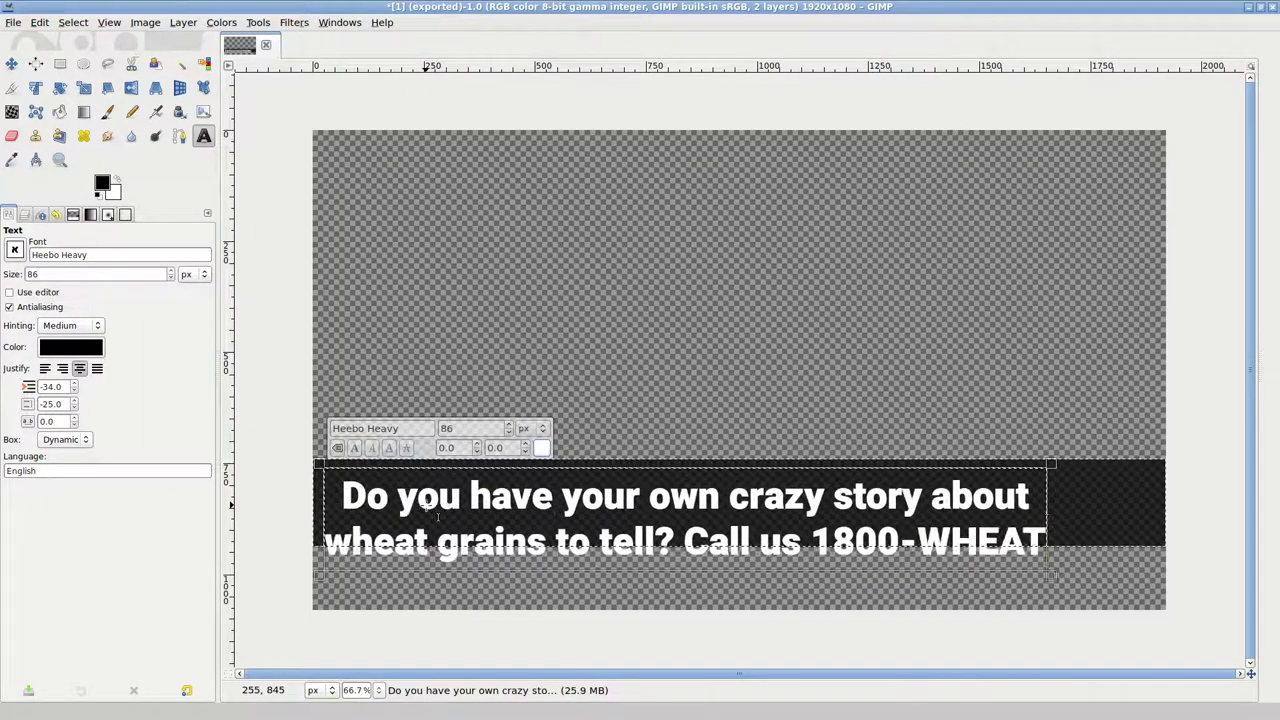
Step: Left-align the text, shrink it to size 78 with tighter spacing, and nudge it in the bar
key(ctrl+a)
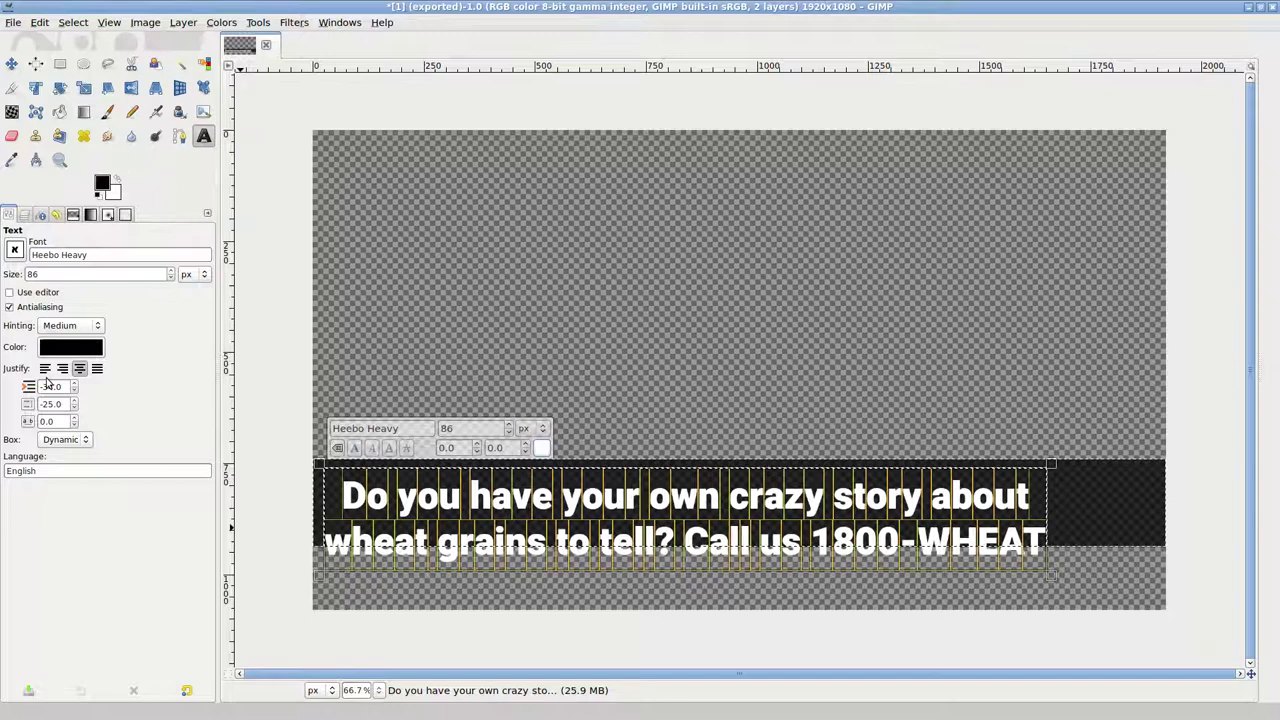
click(44, 369)
scroll(62, 403, down, 15)
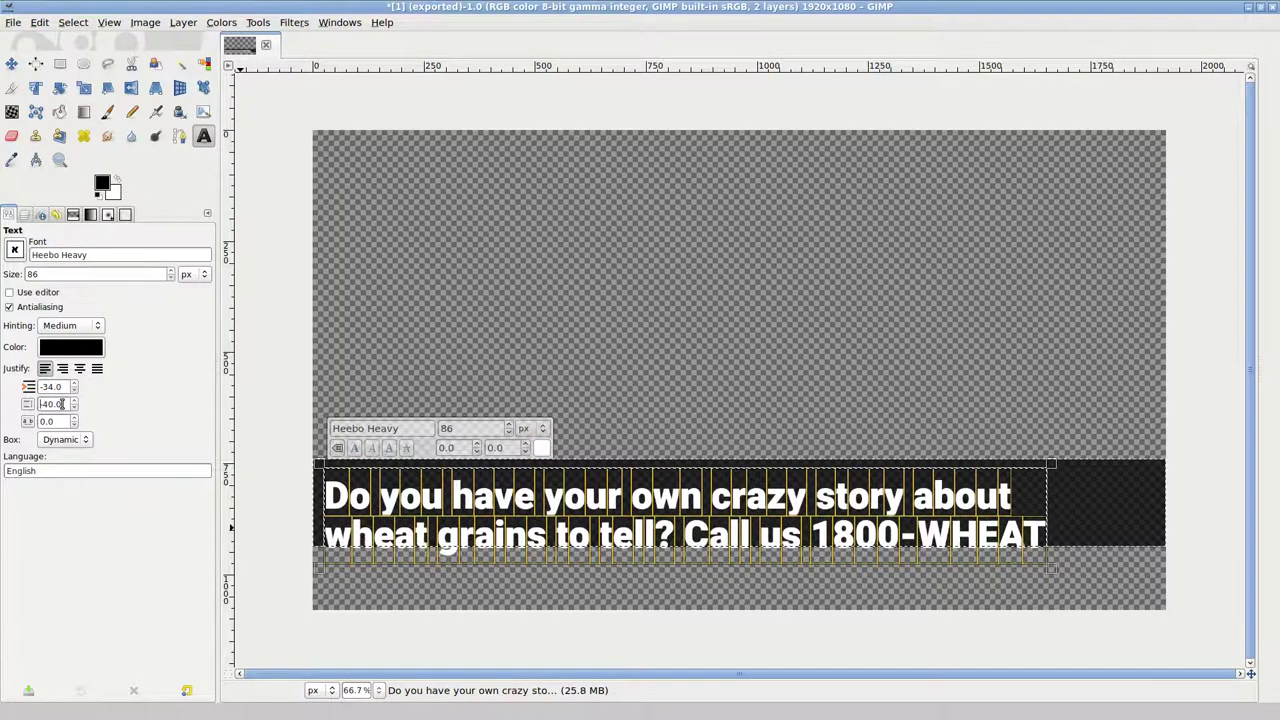
scroll(62, 403, down, 6)
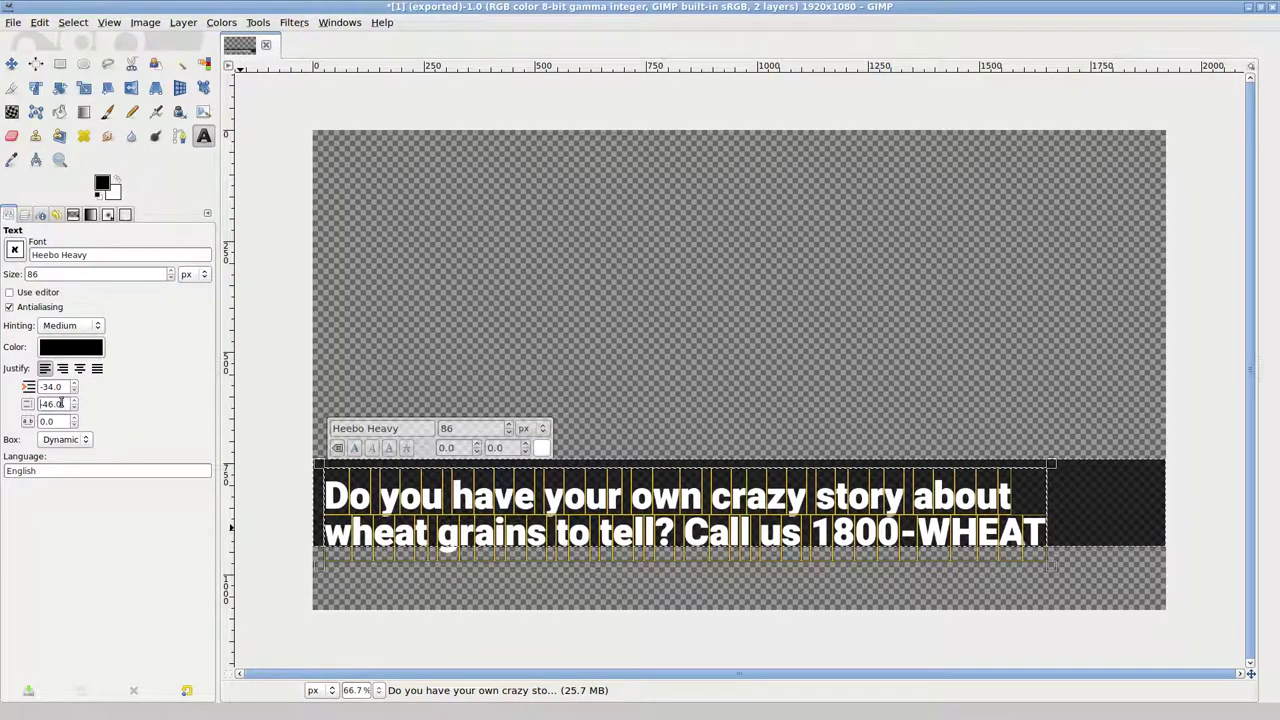
scroll(475, 428, down, 8)
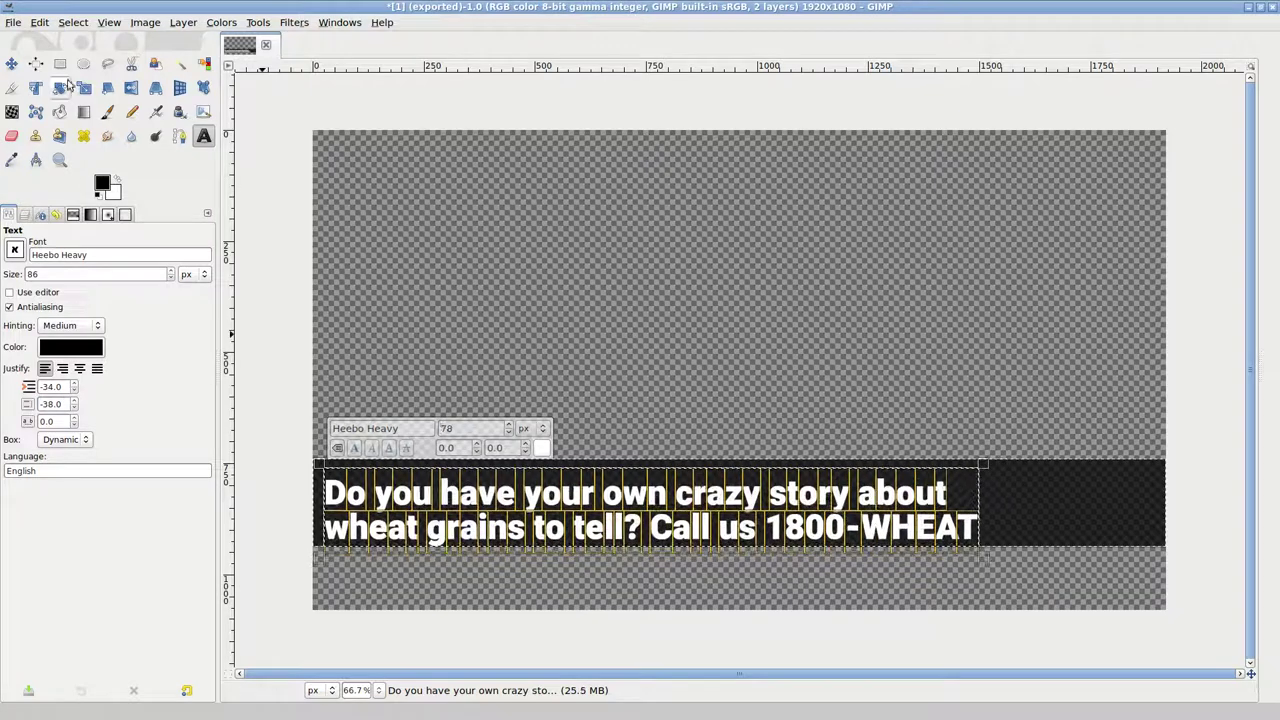
click(12, 64)
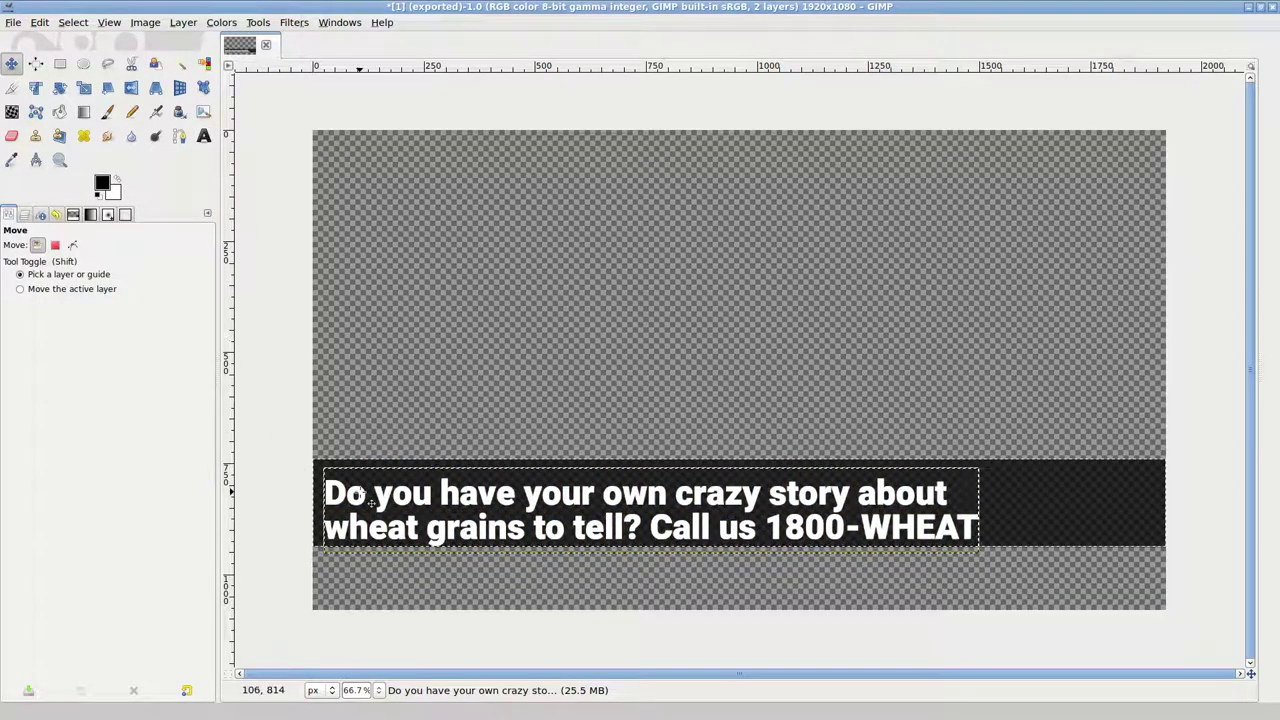
drag(360, 491, 370, 490)
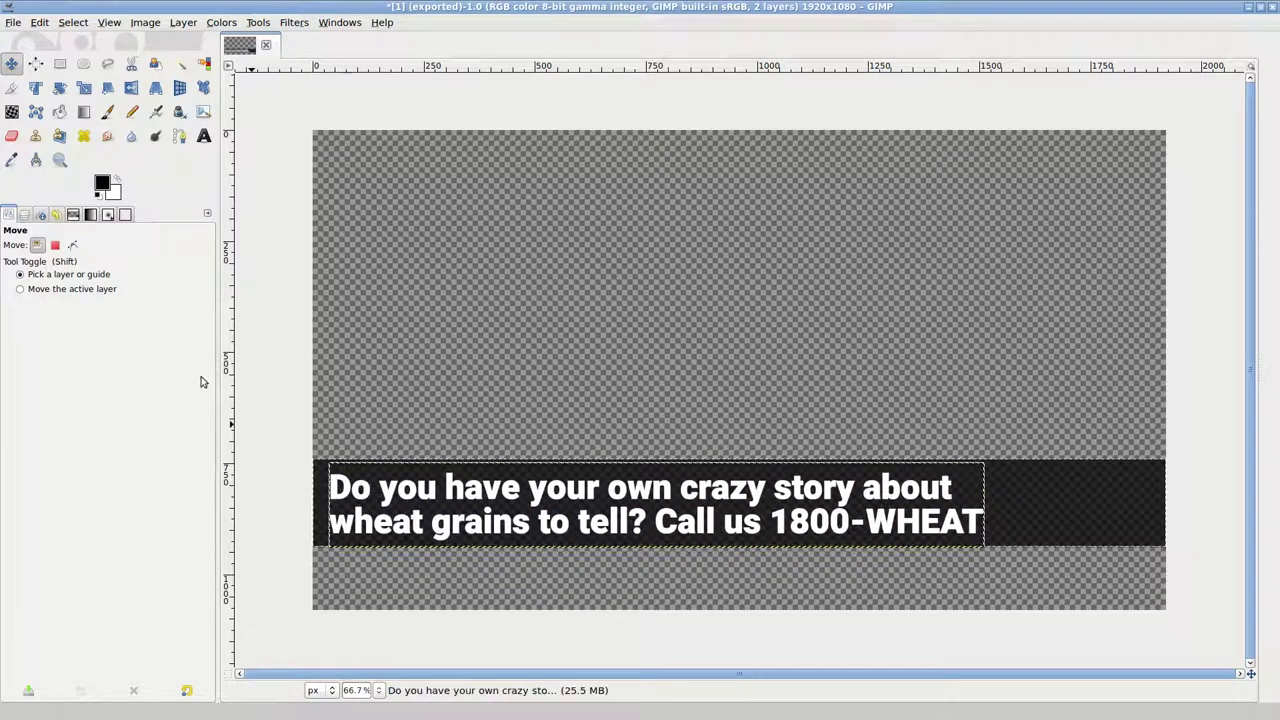
Step: Export the image as 2.png to the Overlay_sequence folder
click(13, 22)
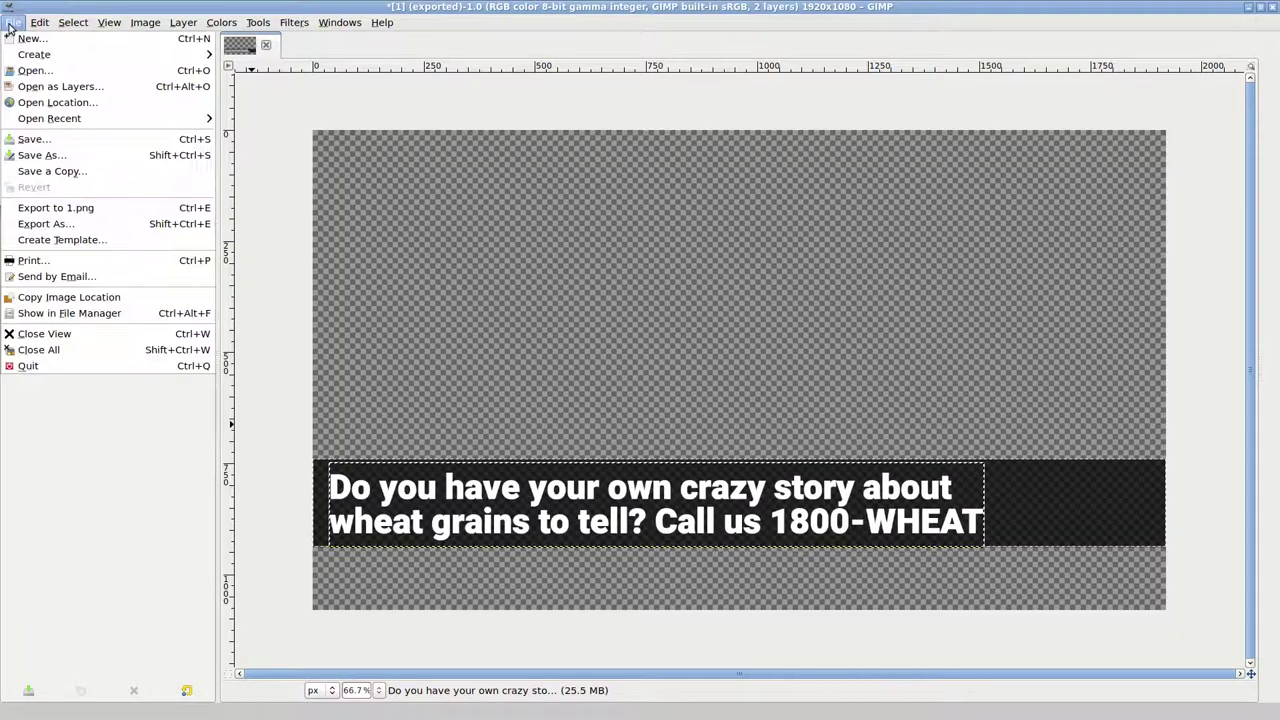
click(88, 225)
text(2)
key(Return)
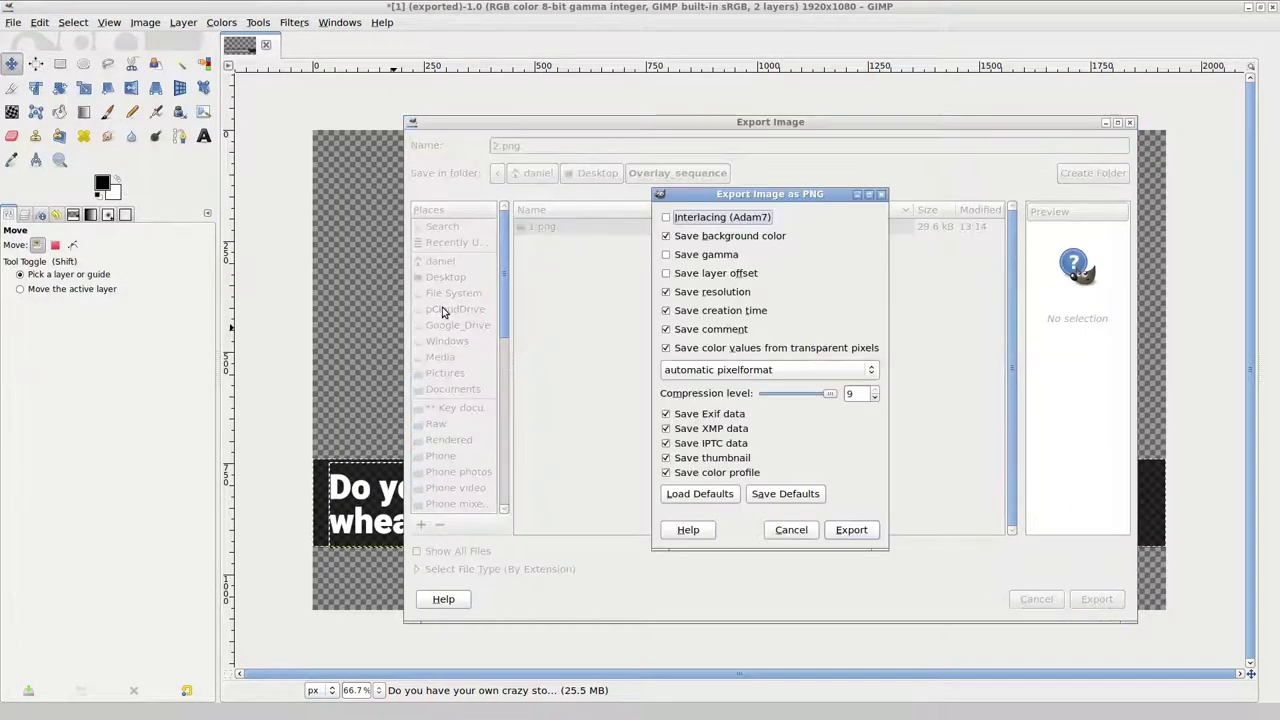
key(Return)
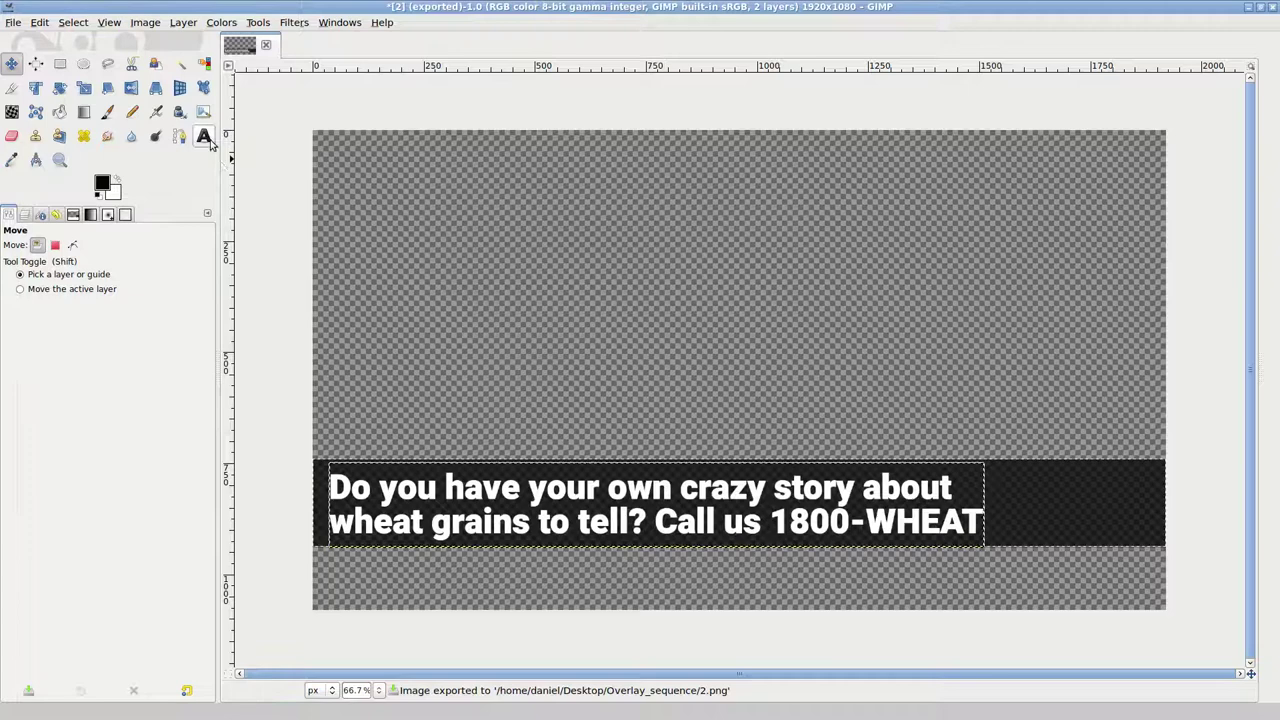
click(203, 136)
Step: Replace the text with white 'CALL THE SHOW!' followed by the show's call-in number
click(497, 531)
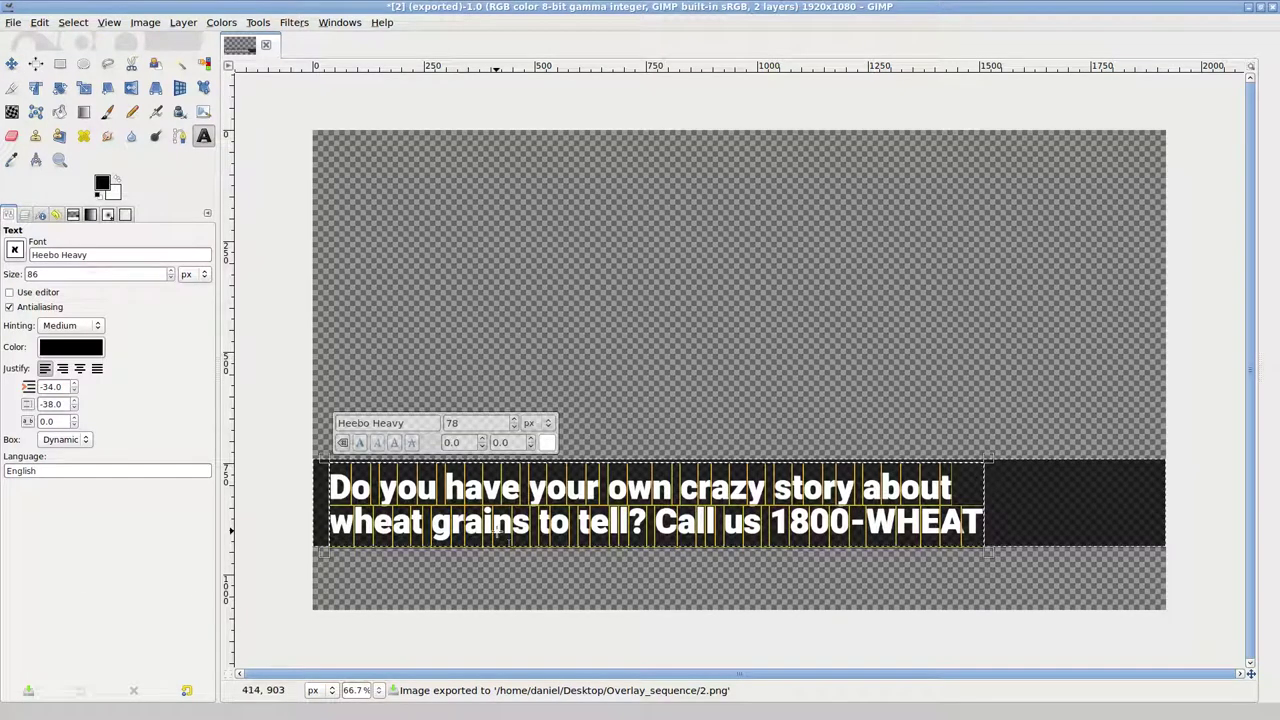
key(ctrl+a)
key(Delete)
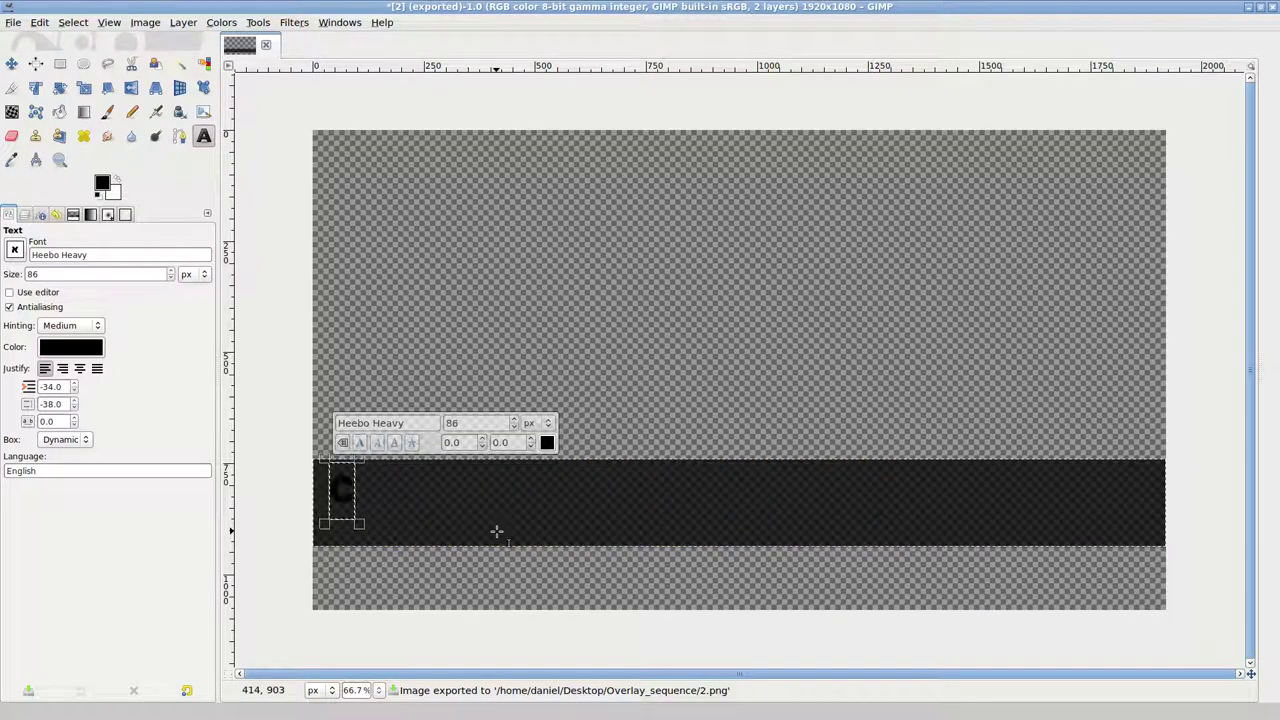
click(547, 442)
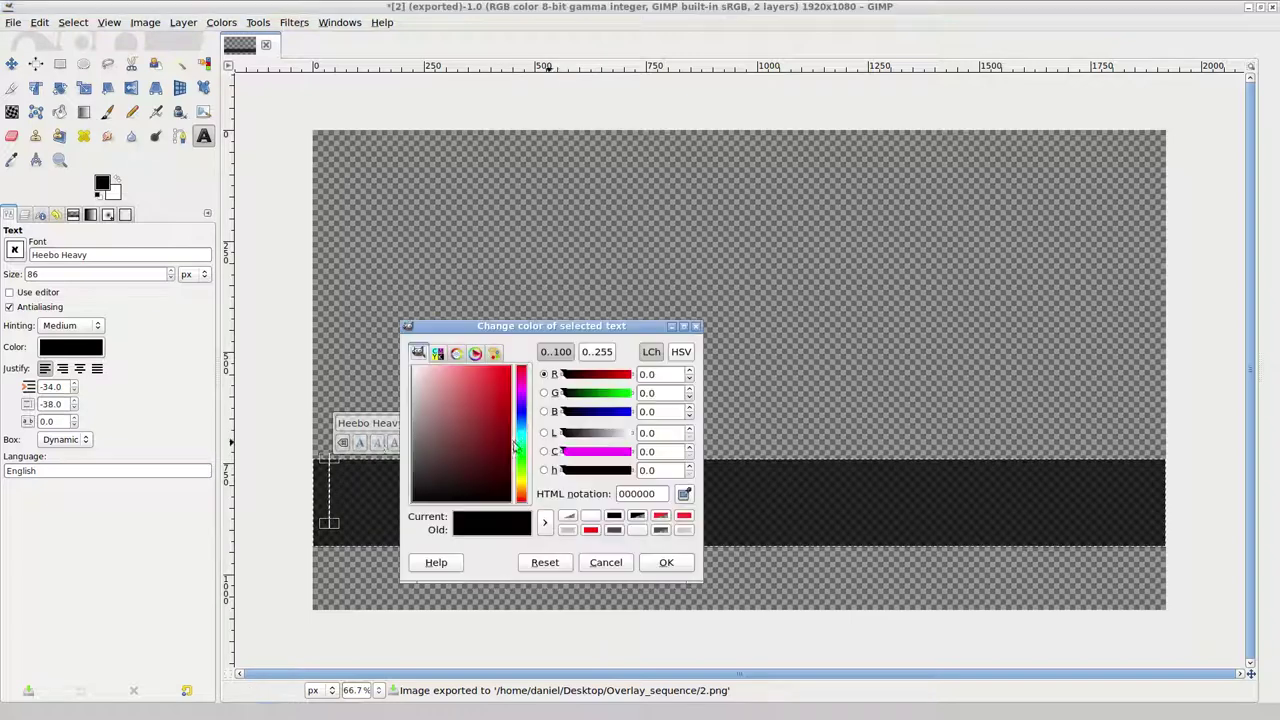
click(666, 562)
text(C)
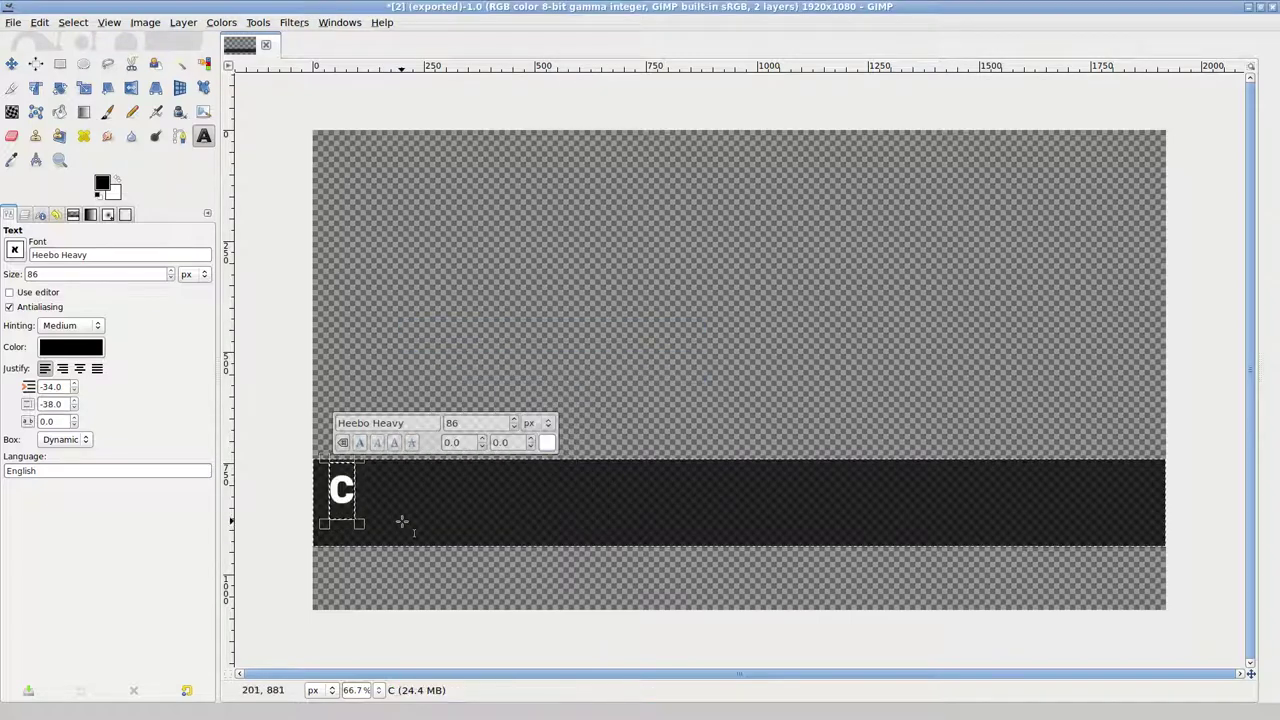
text(ALL THE)
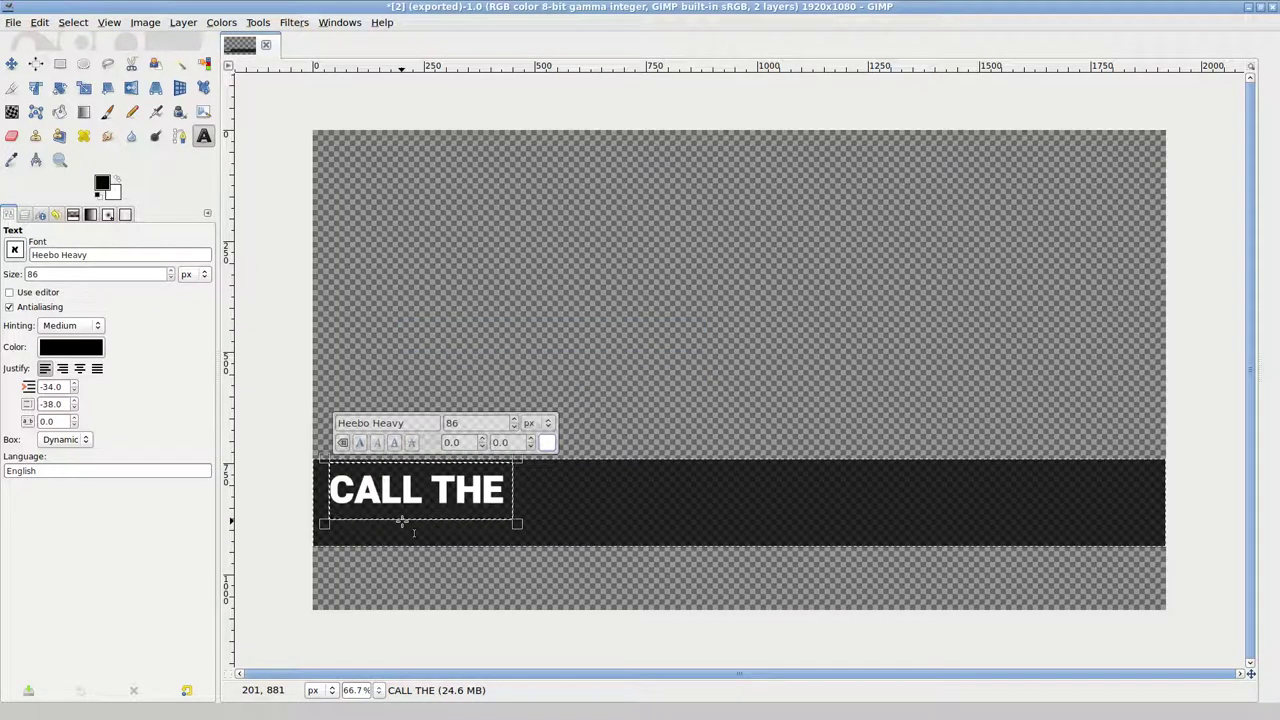
text( SHOW)
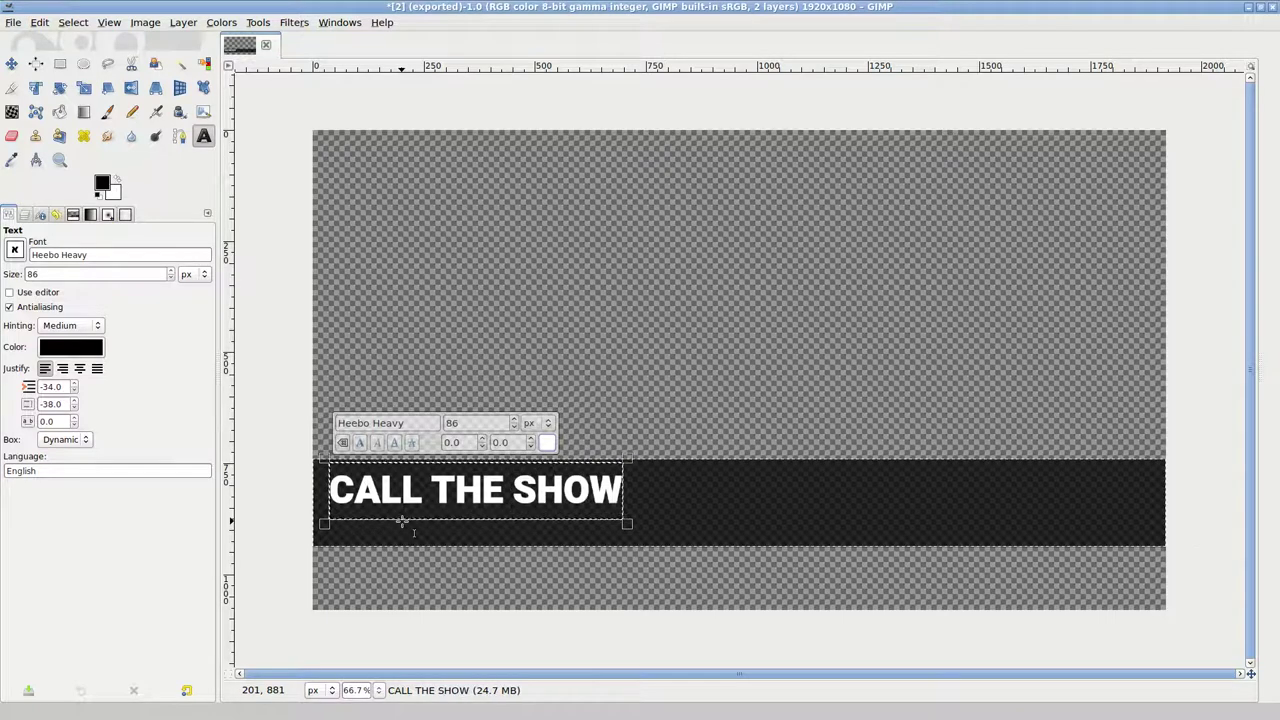
text(! 1800-=)
key(BackSpace)
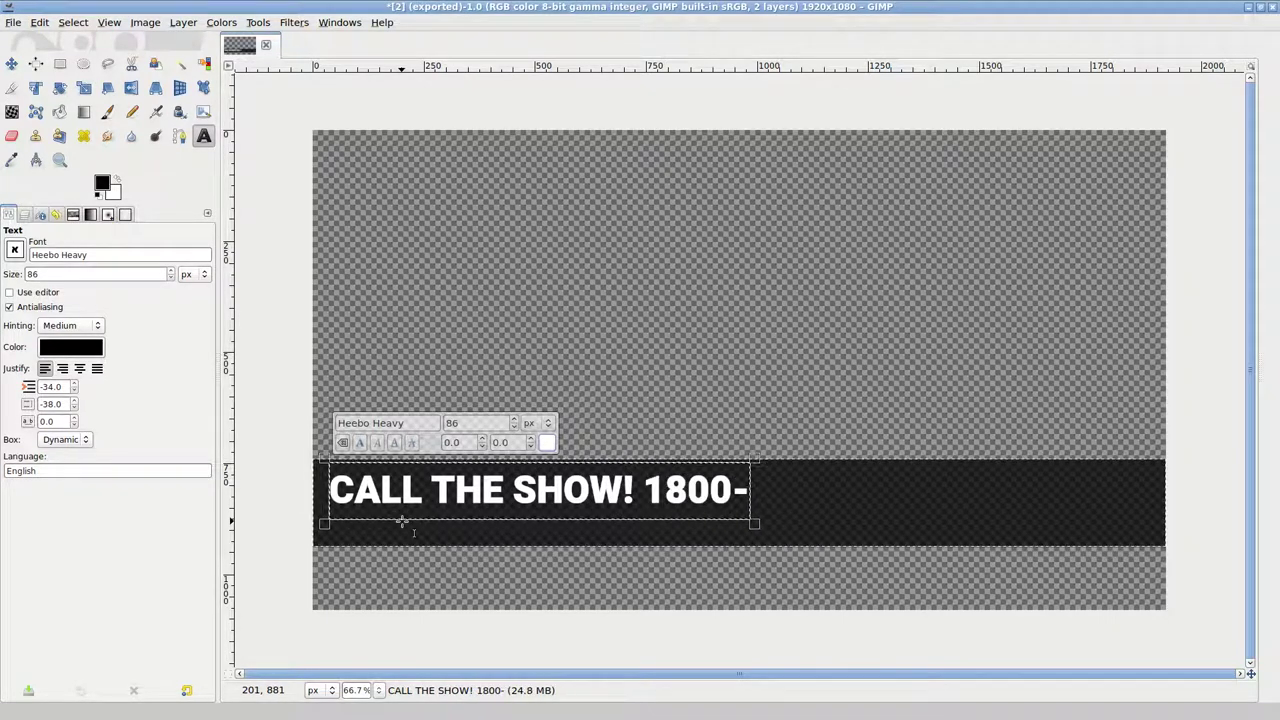
text(THE-WHE)
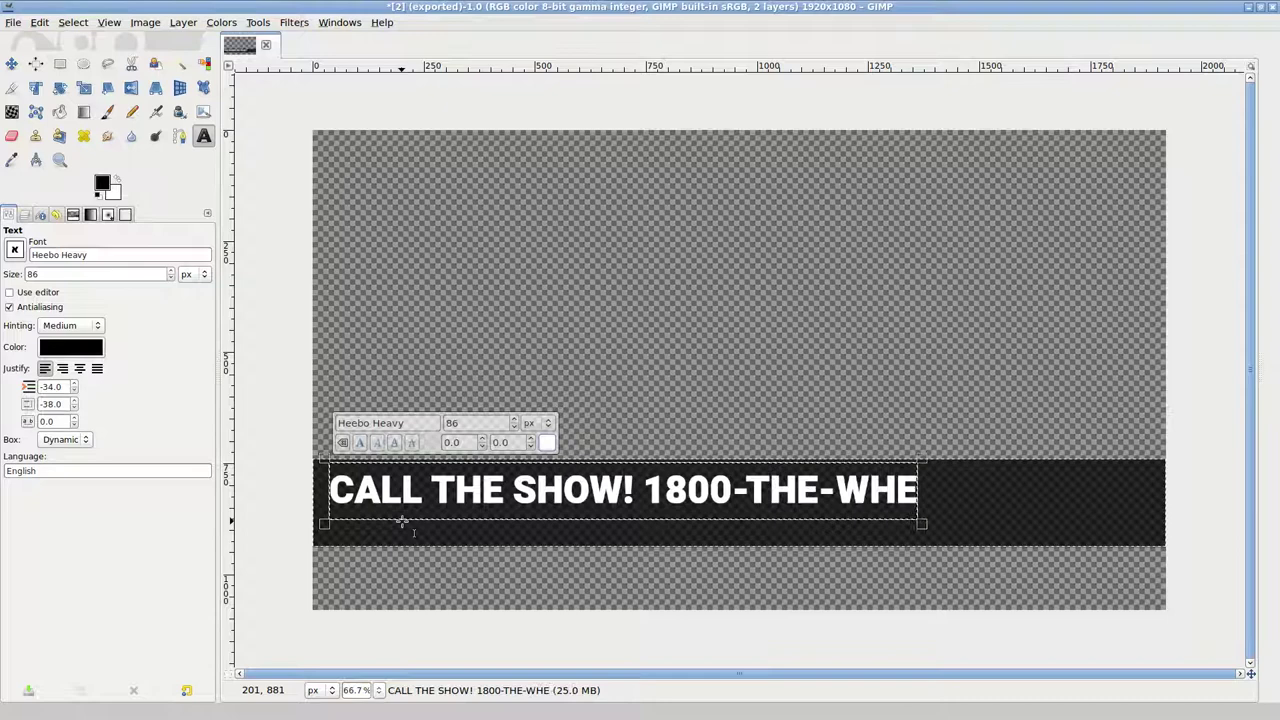
text(AT-HOUR)
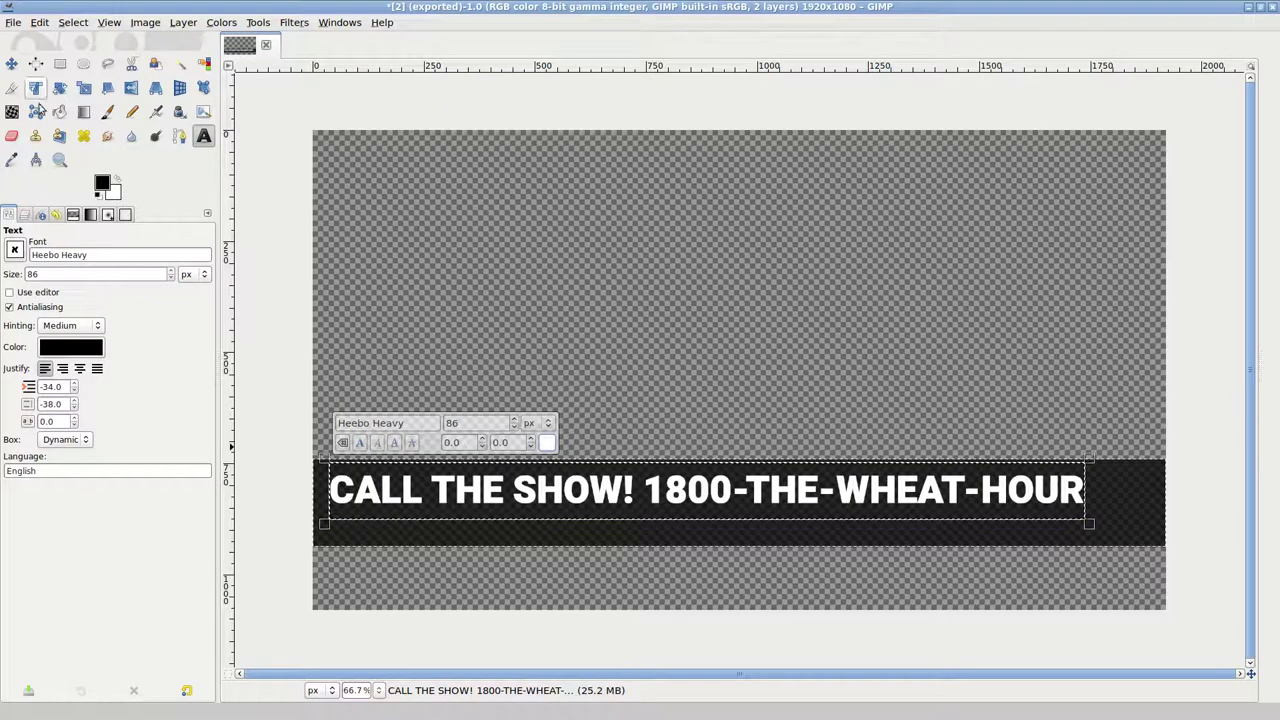
Step: Nudge the text within the bar and export the image as 3.png to Overlay_sequence
click(11, 64)
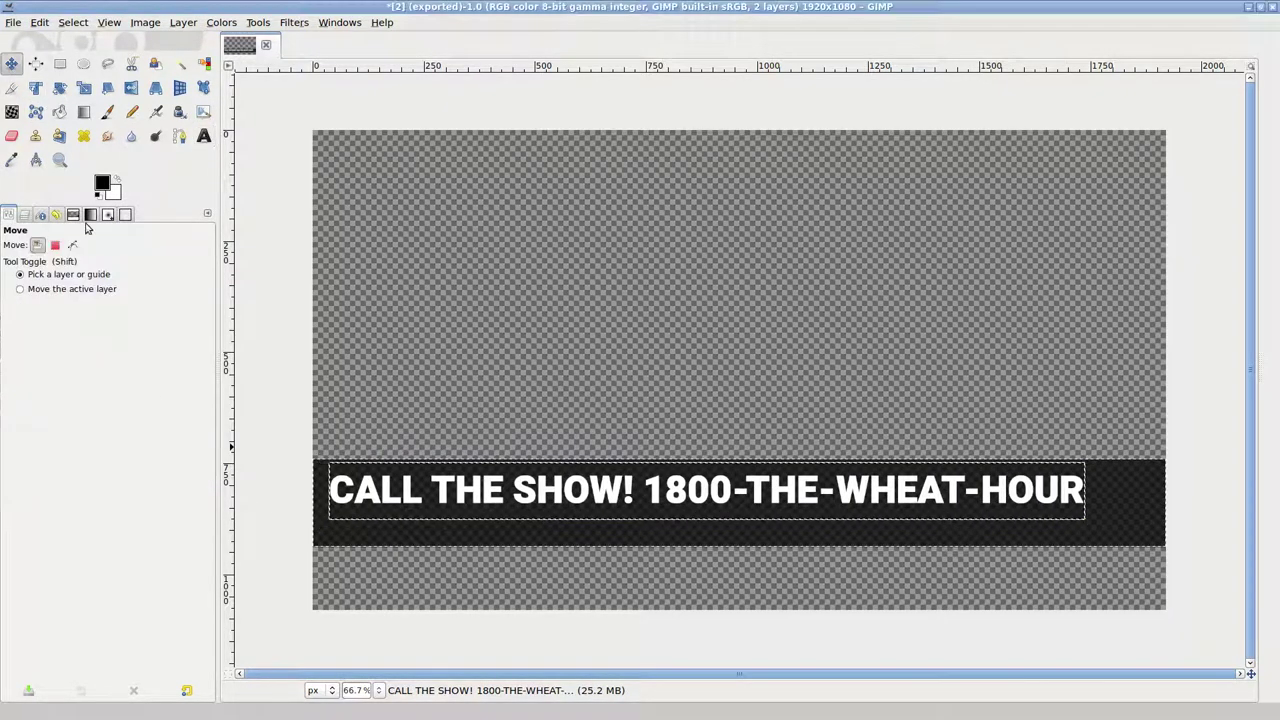
drag(377, 493, 383, 515)
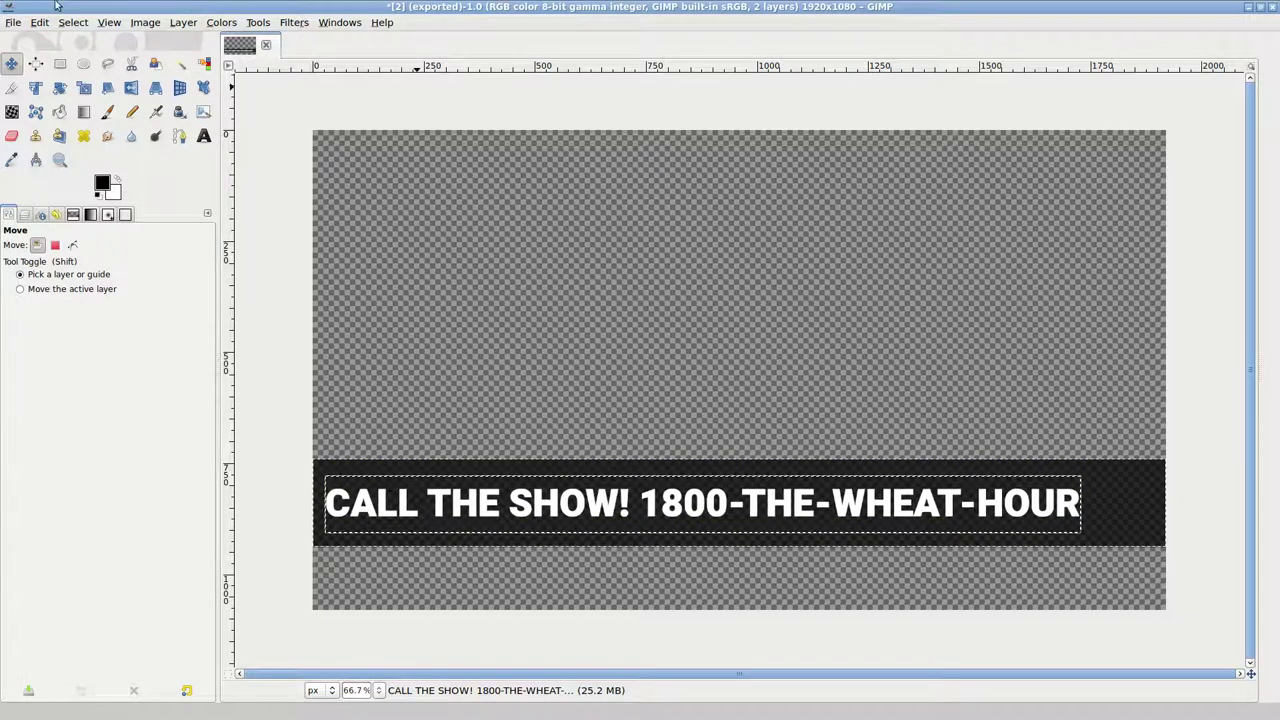
click(13, 22)
click(104, 224)
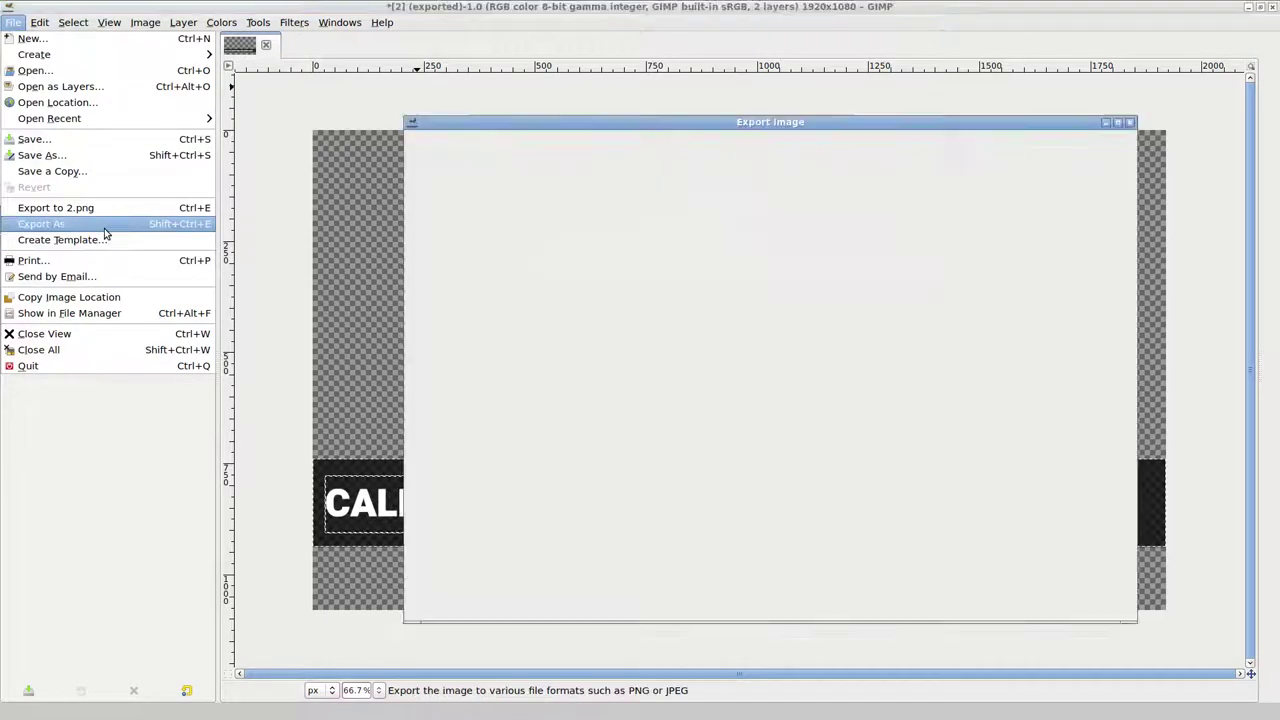
key(Return)
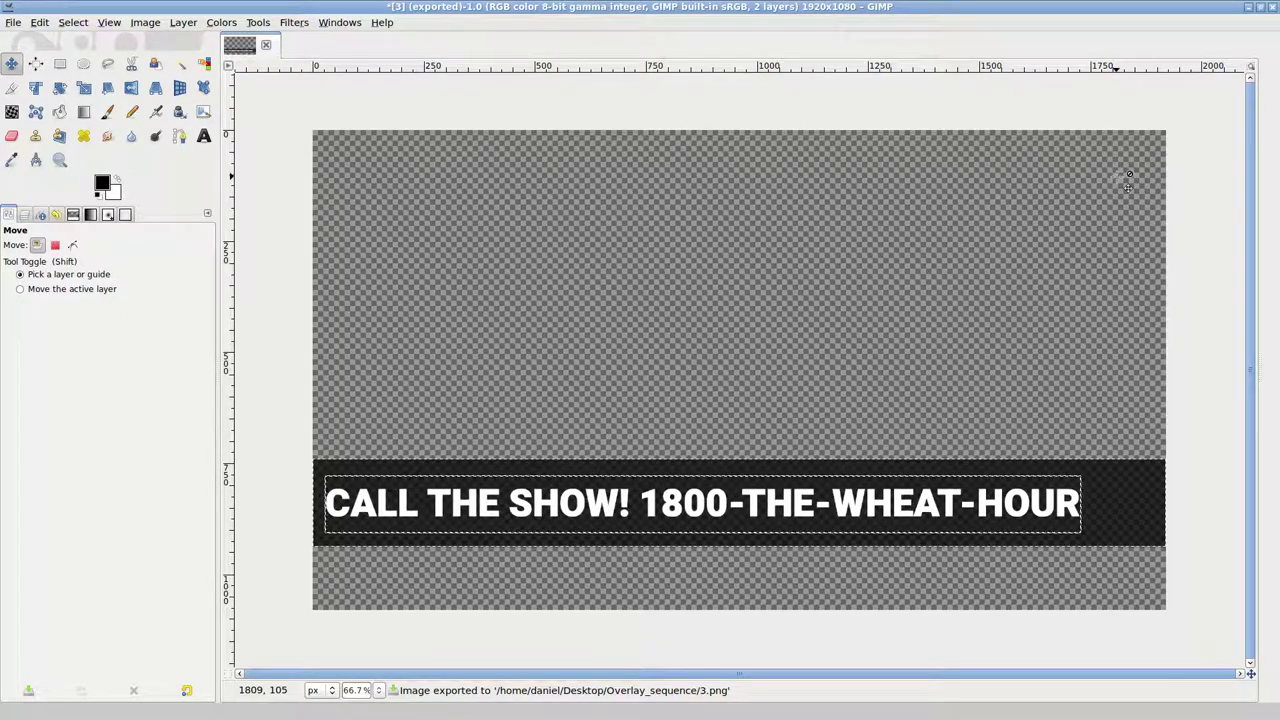
Step: Switch from GIMP back to OBS and add an Image Slide Show source named 'Overlay loop'
click(1250, 8)
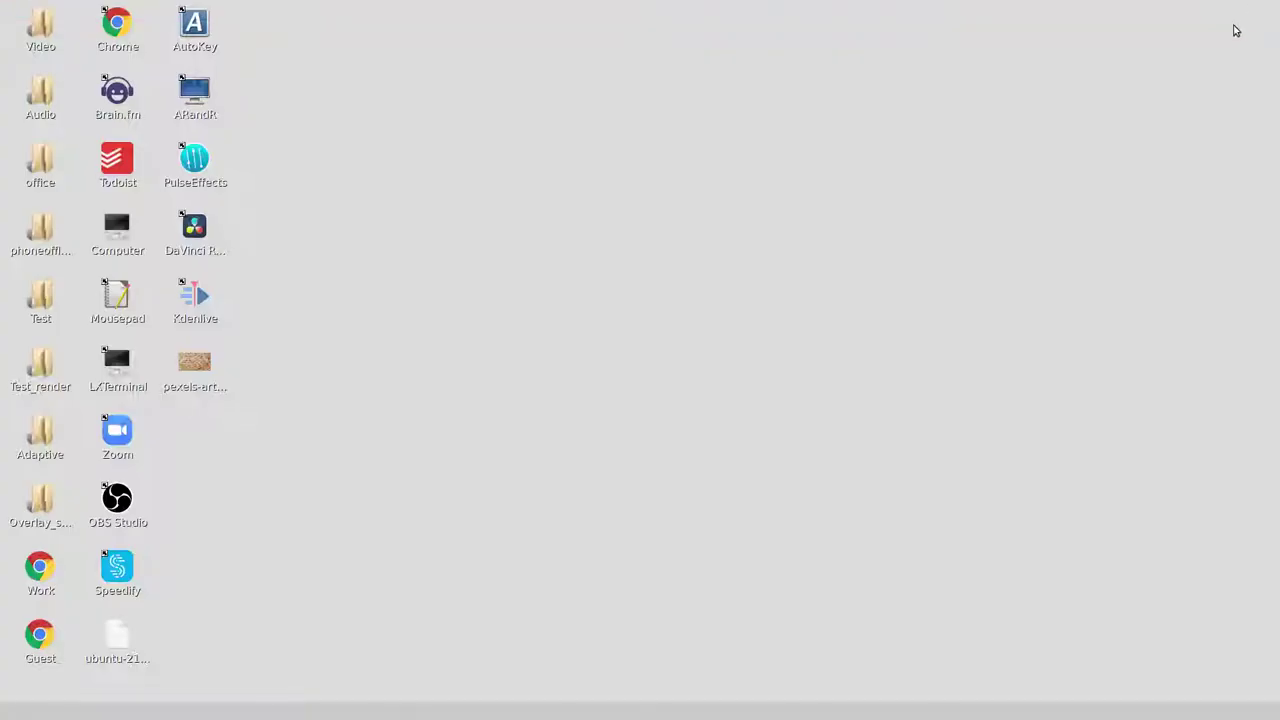
key(alt+Tab)
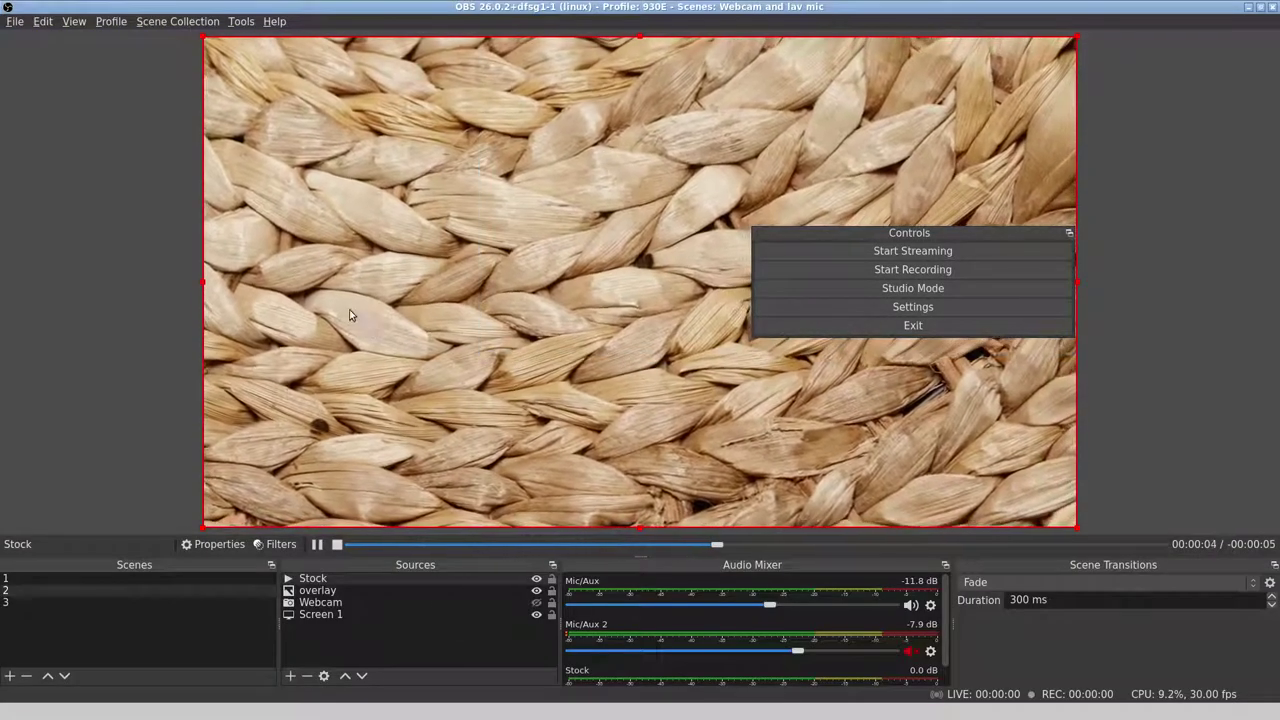
click(289, 676)
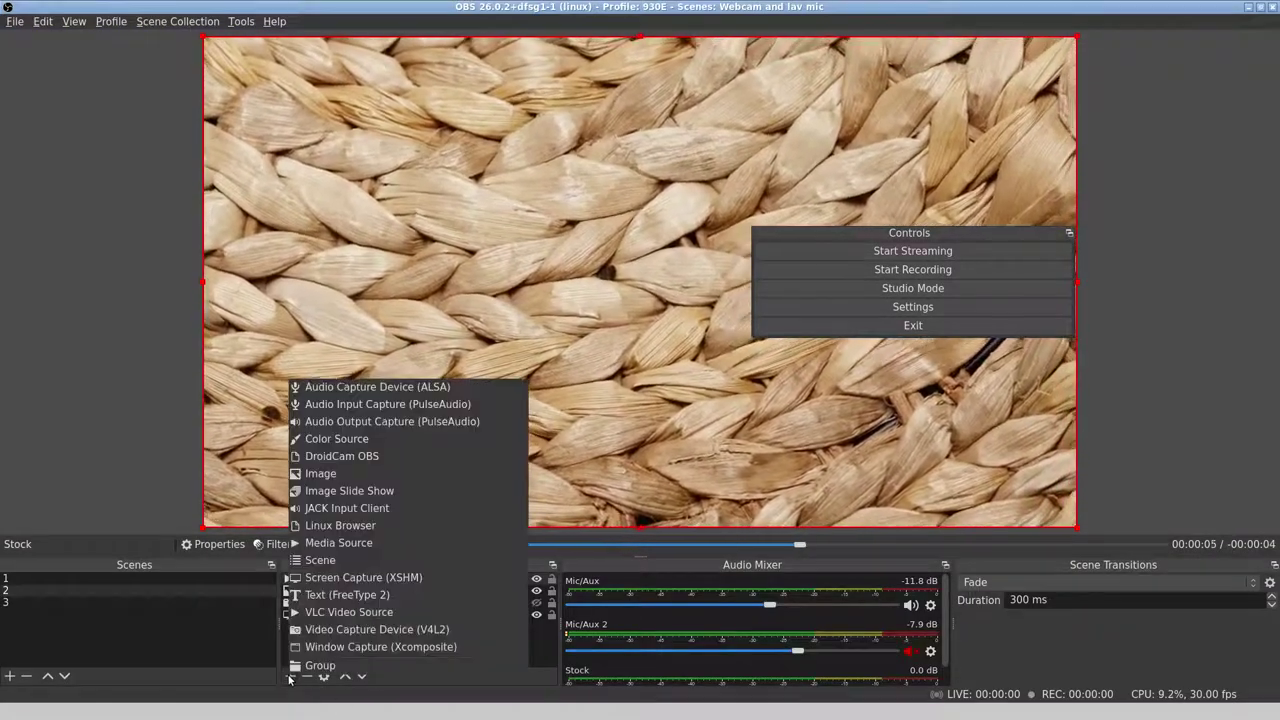
click(345, 490)
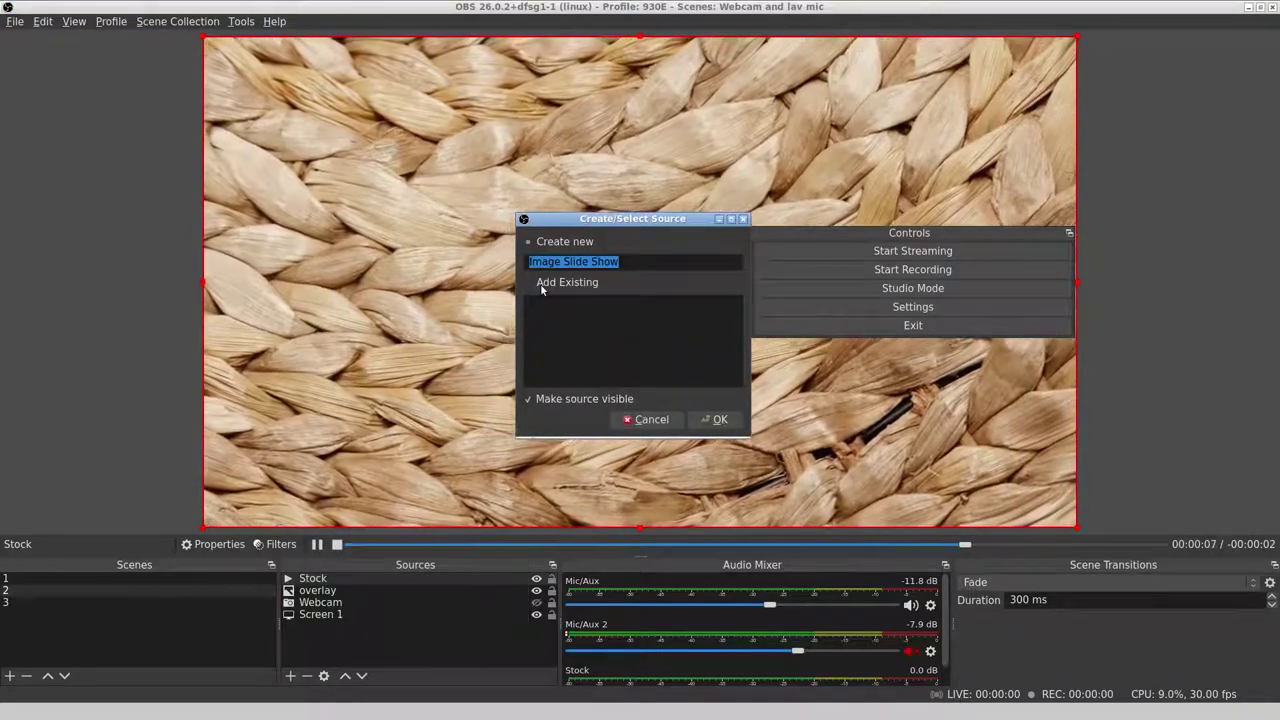
text(L)
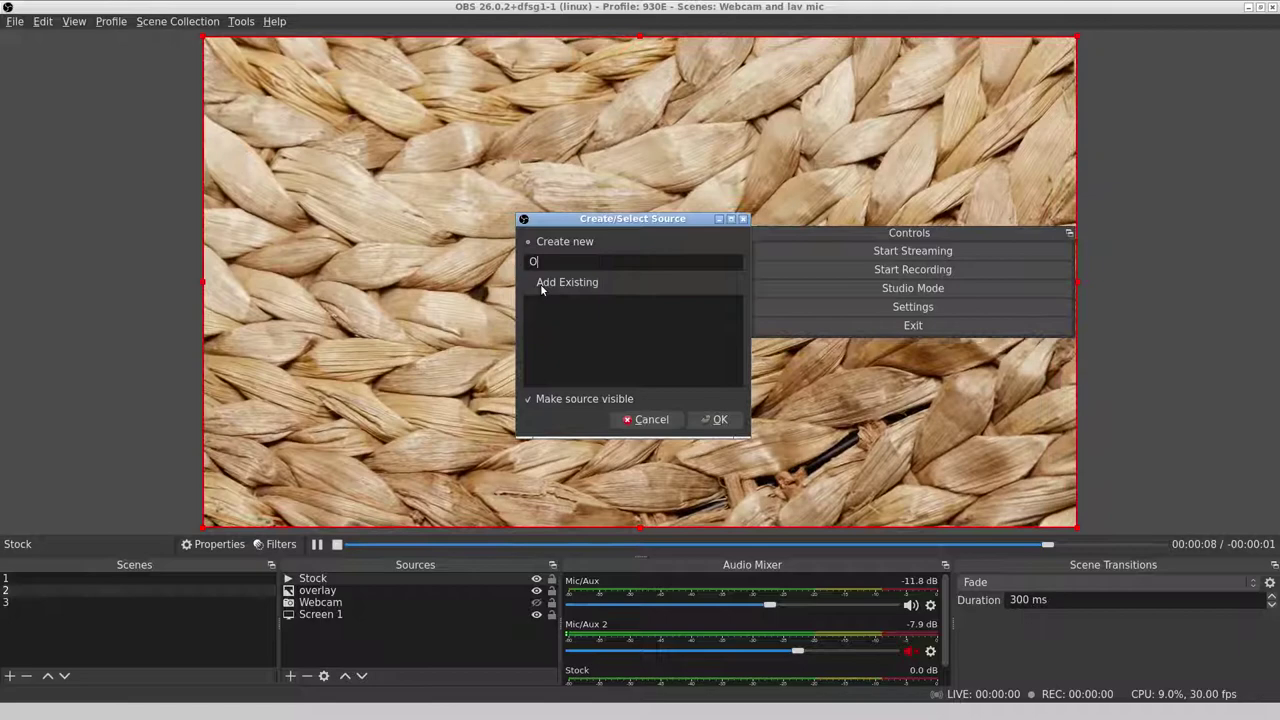
key(BackSpace)
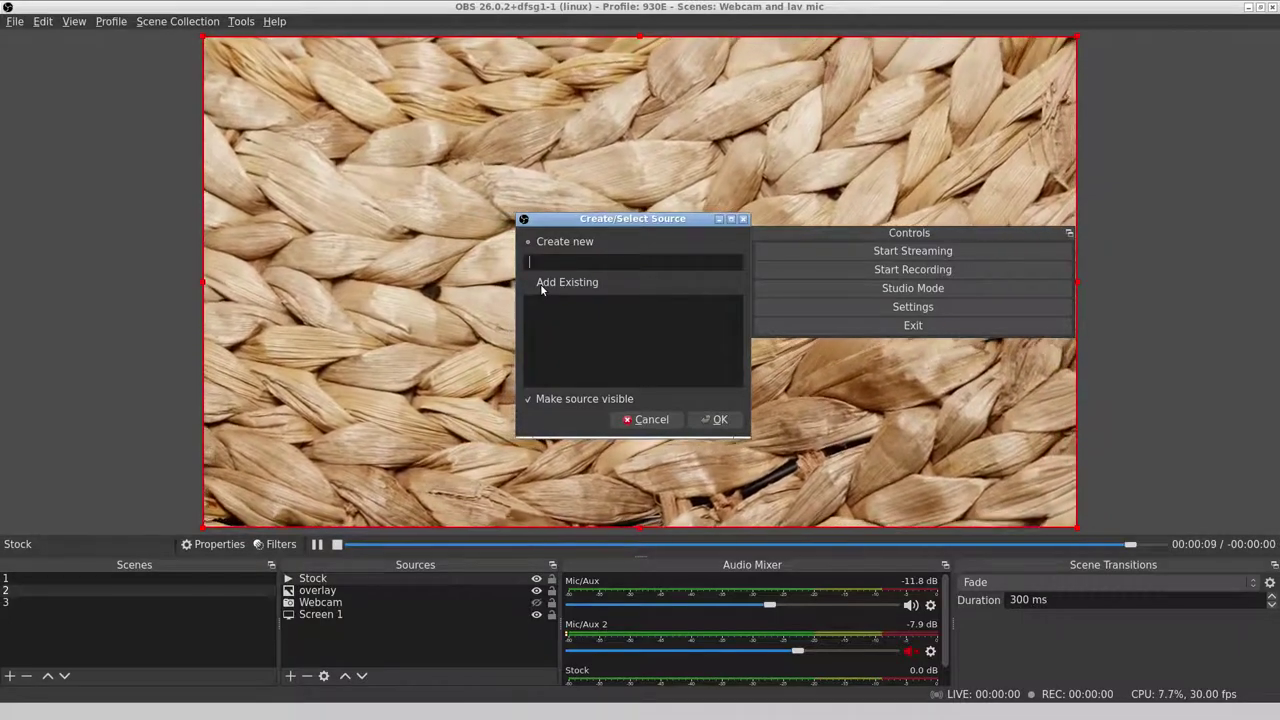
text(Overlays)
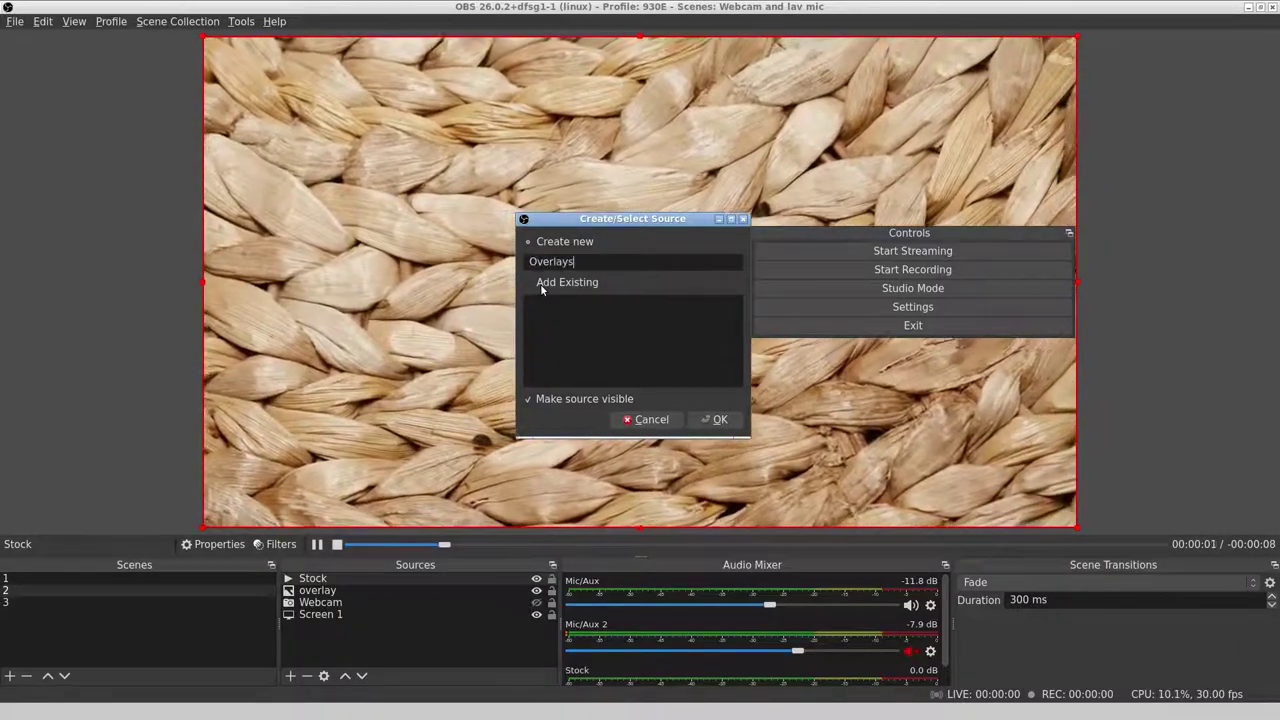
key(BackSpace)
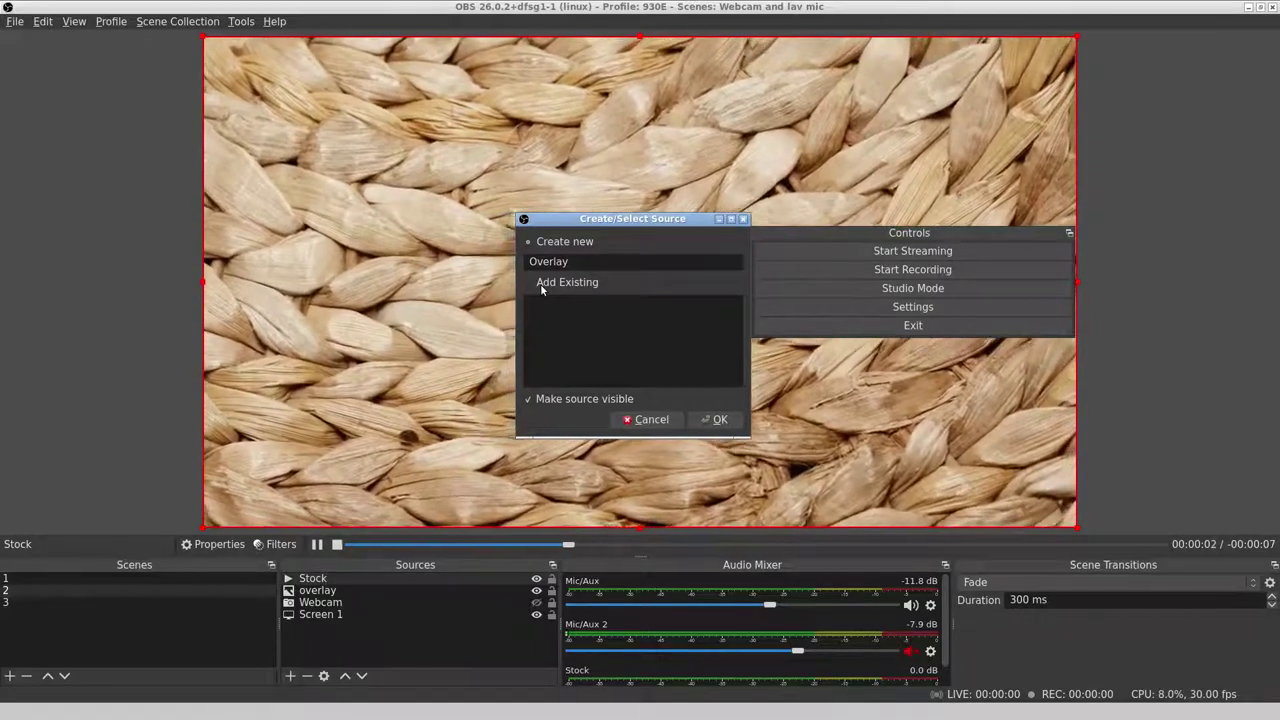
text(loop)
key(Return)
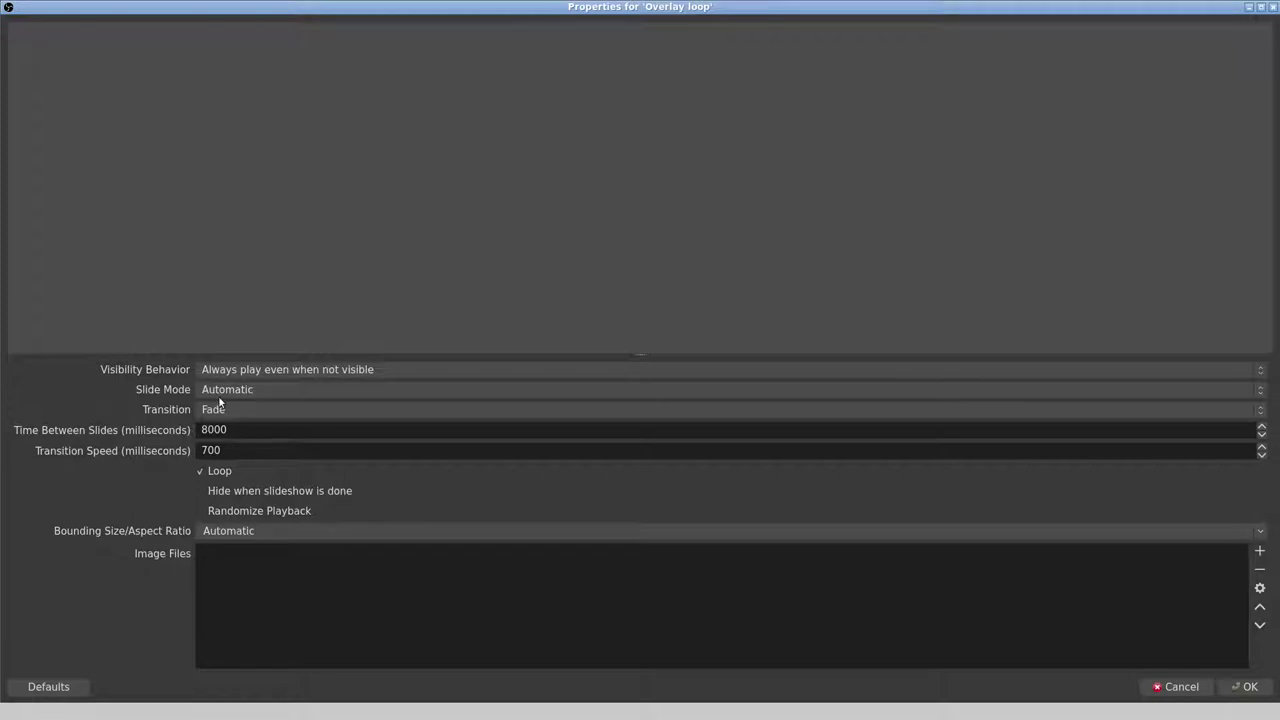
Step: Load the Overlay_sequence folder into the slideshow with 5000 ms between slides and 300 ms transitions
click(1260, 551)
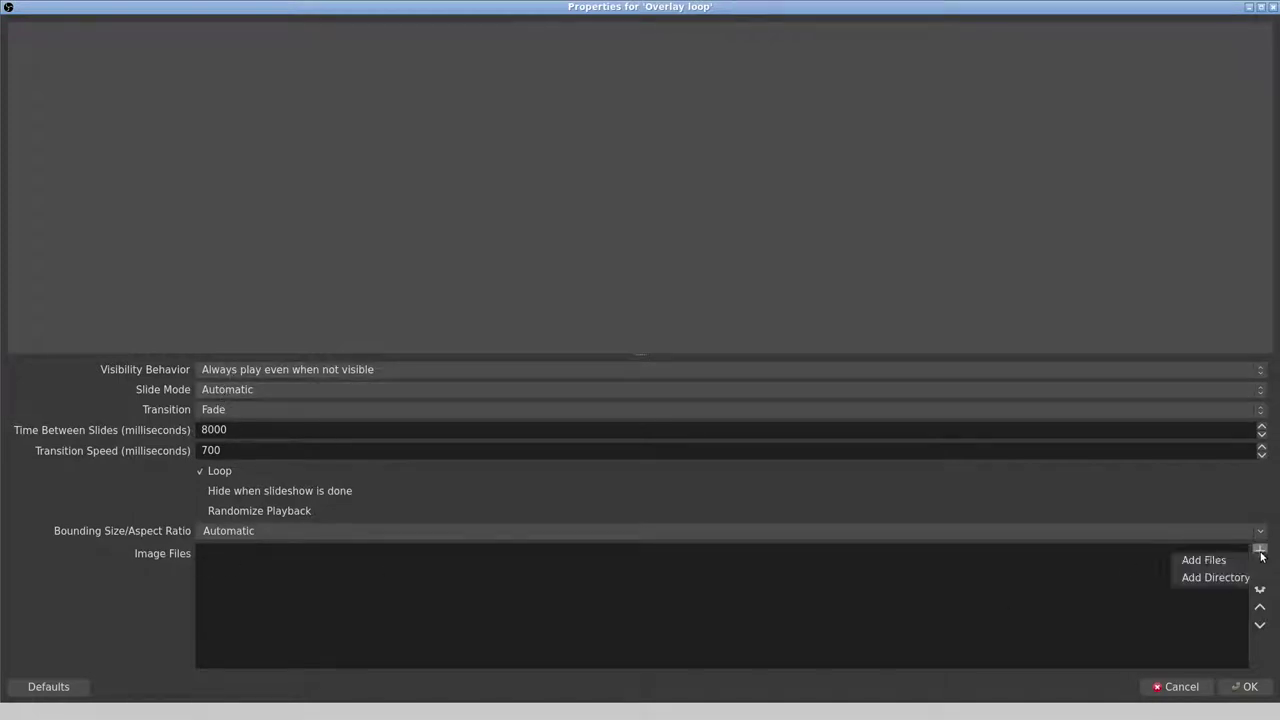
click(1195, 580)
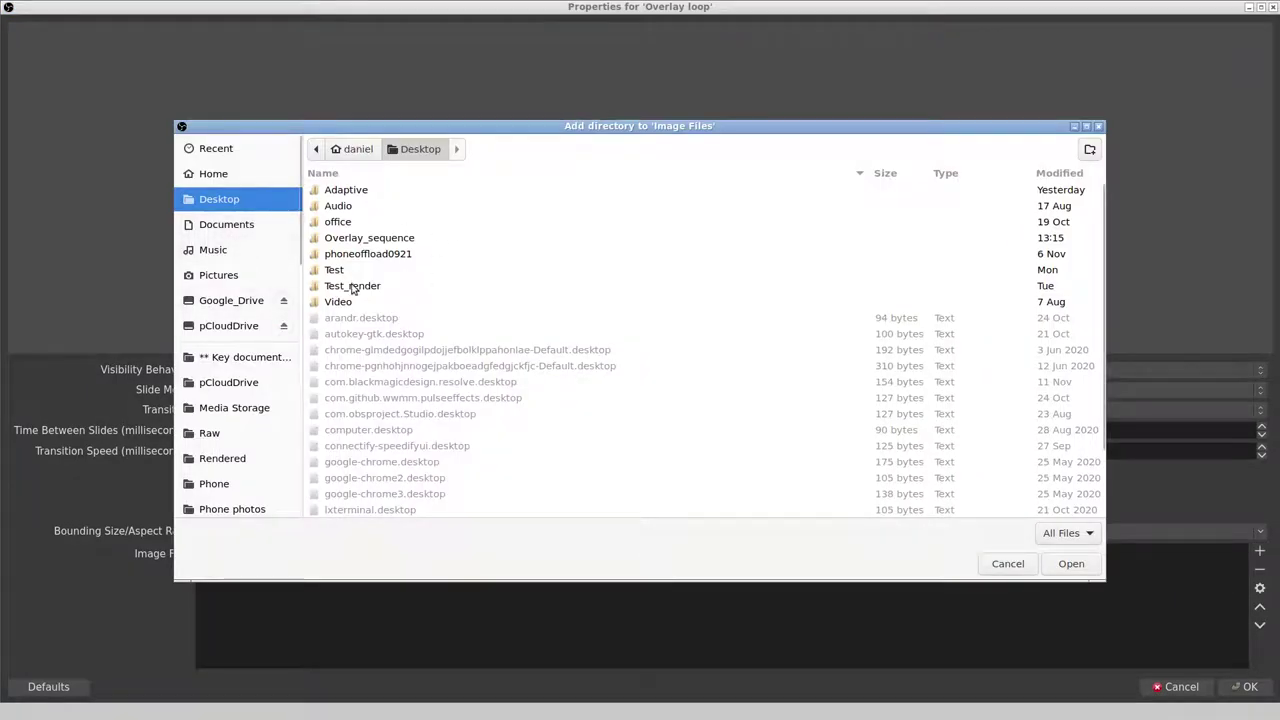
double_click(355, 240)
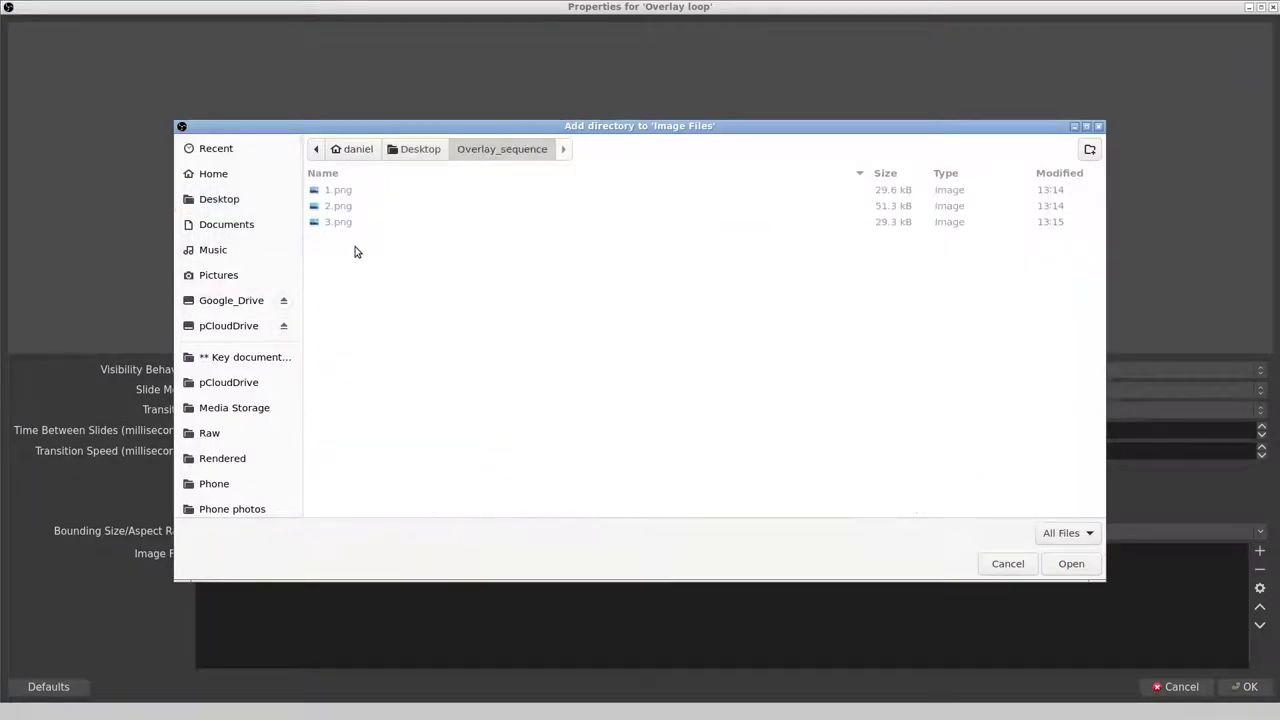
click(1069, 564)
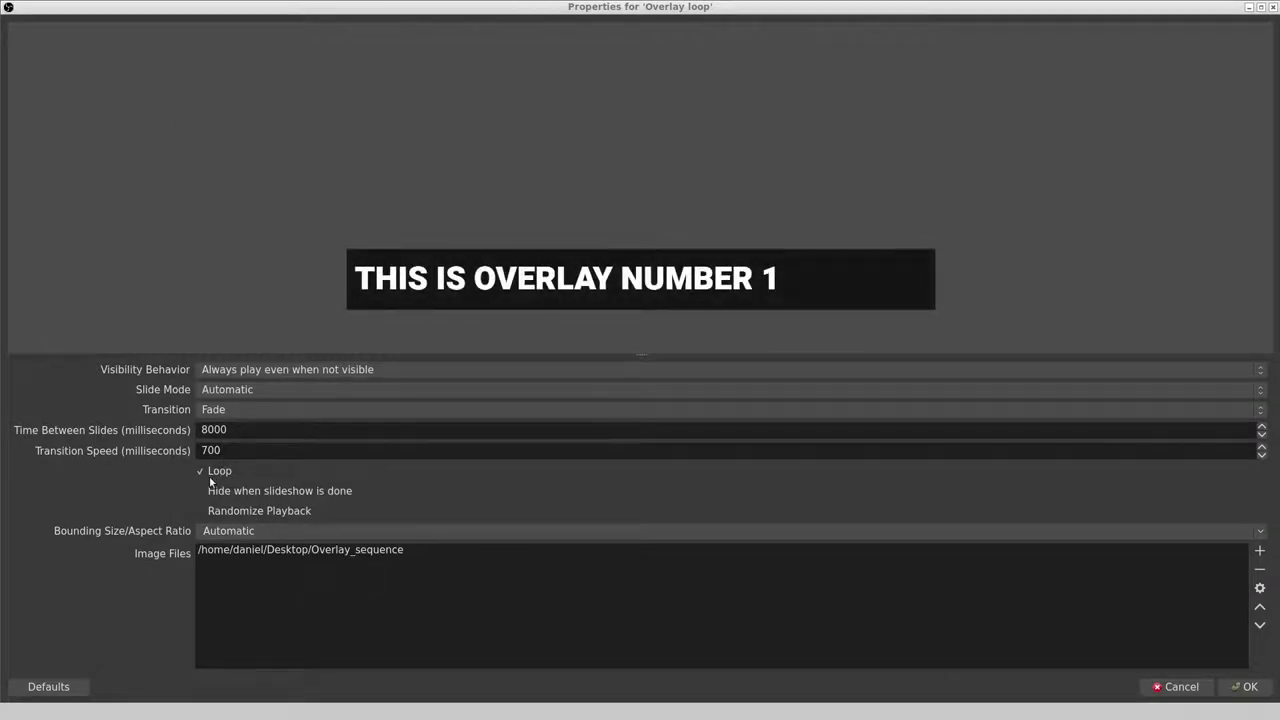
click(248, 433)
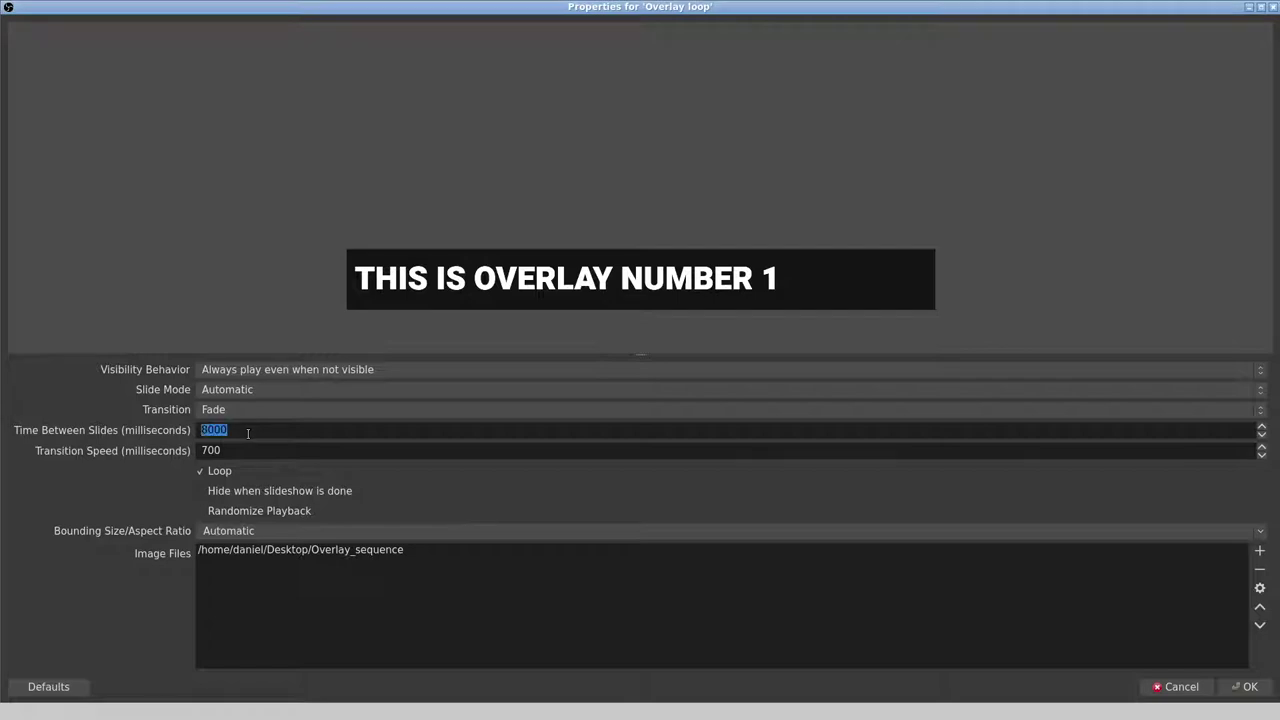
text(5000)
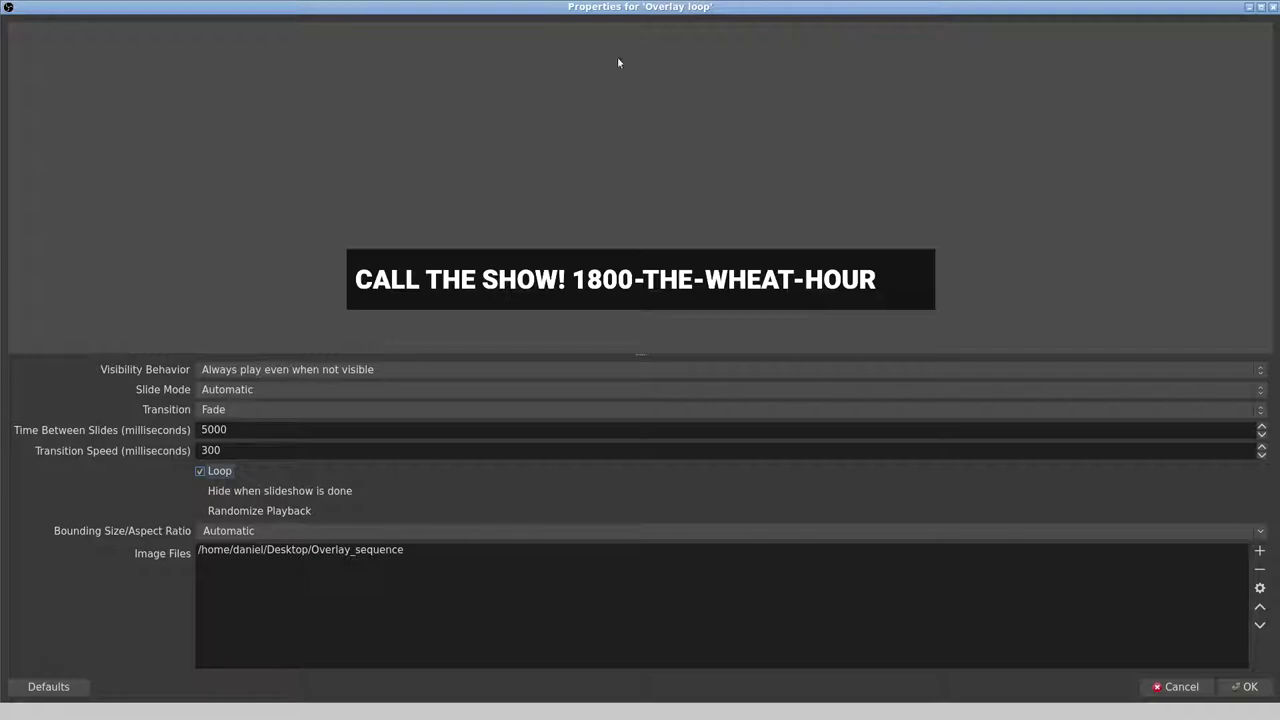
click(1250, 688)
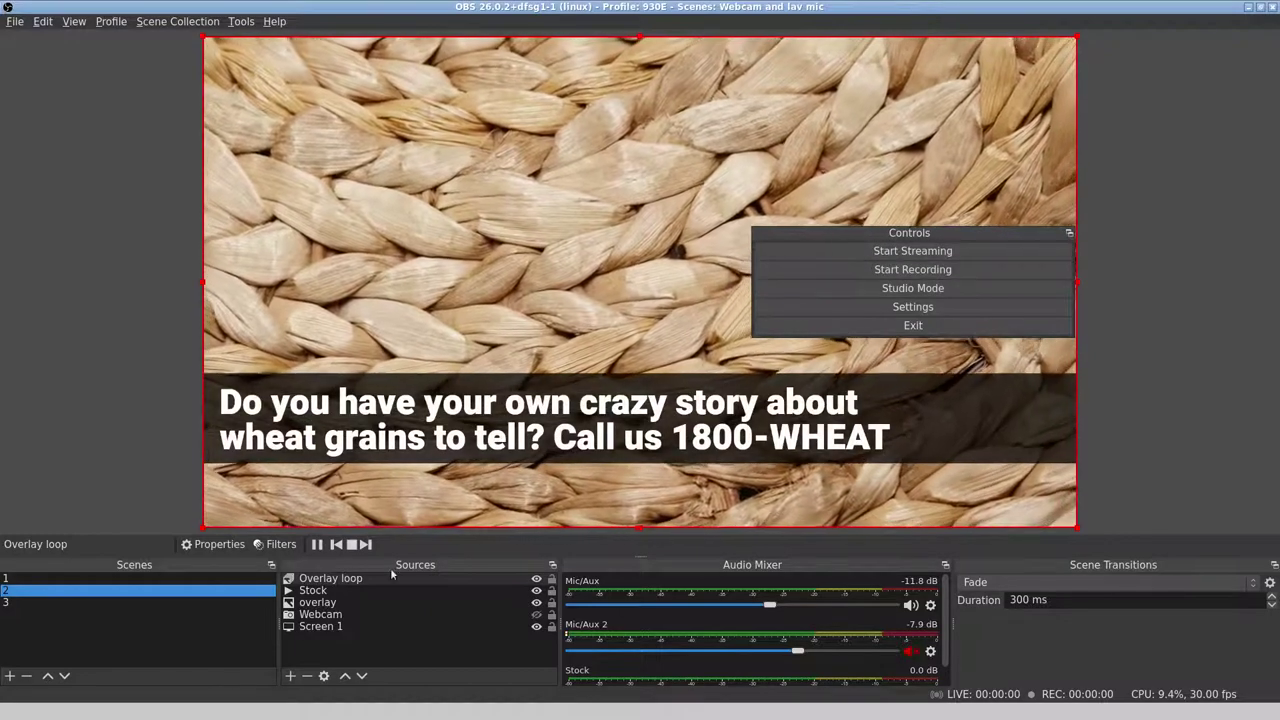
click(322, 579)
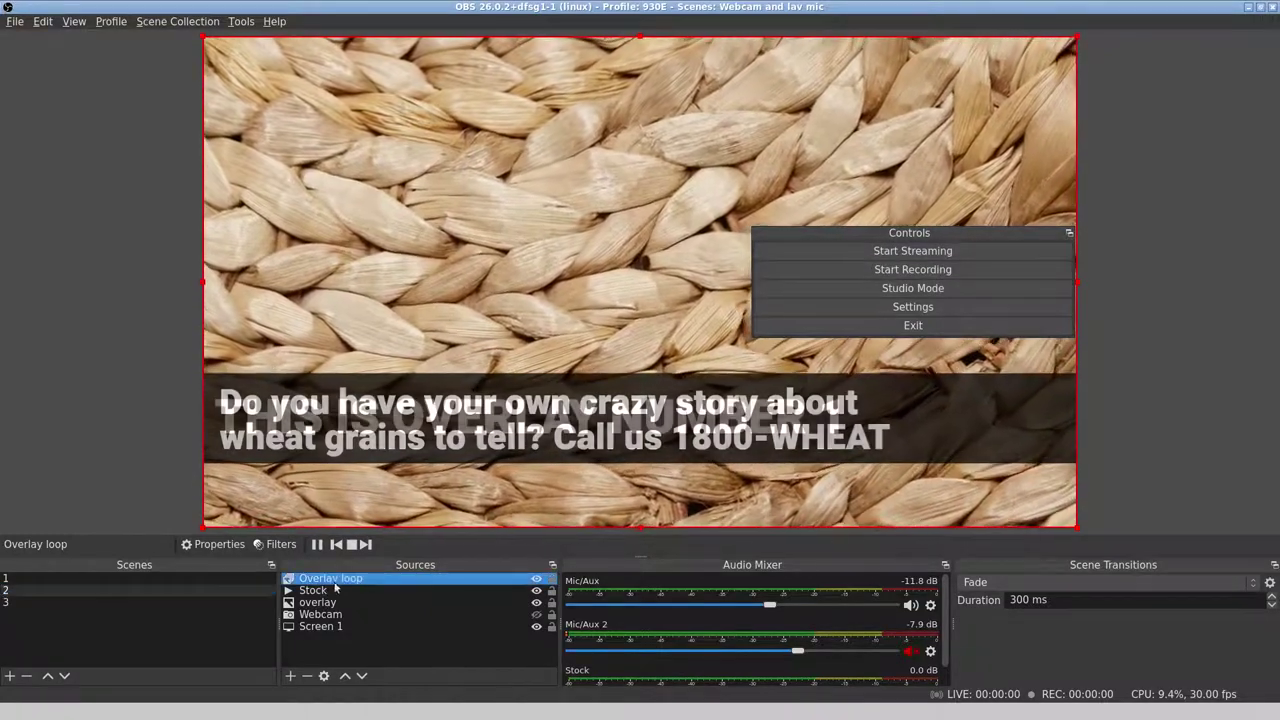
click(323, 677)
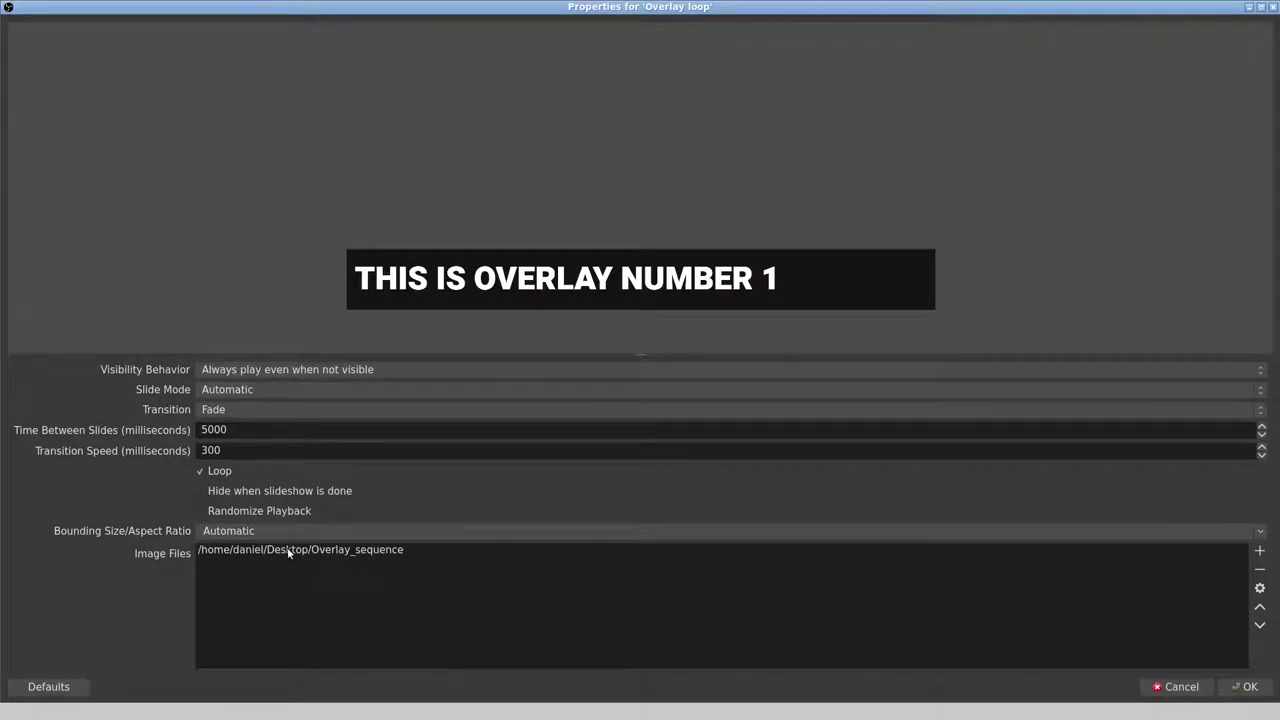
click(251, 411)
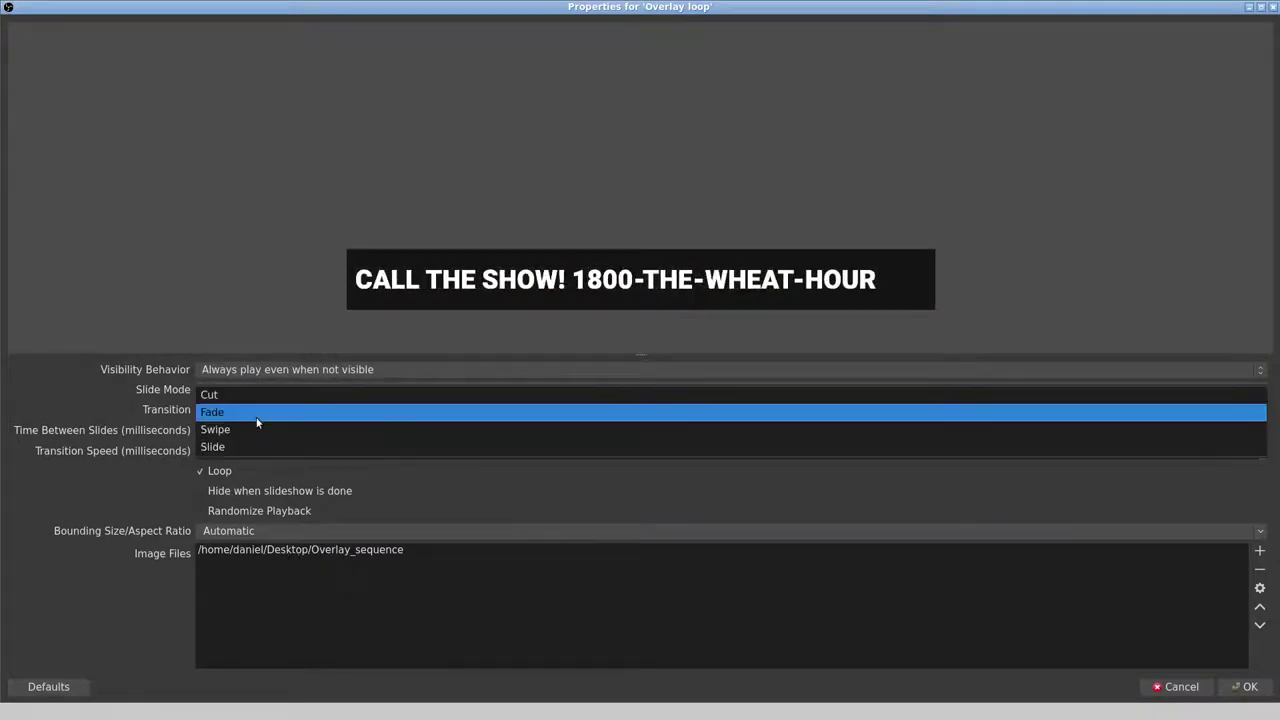
click(248, 443)
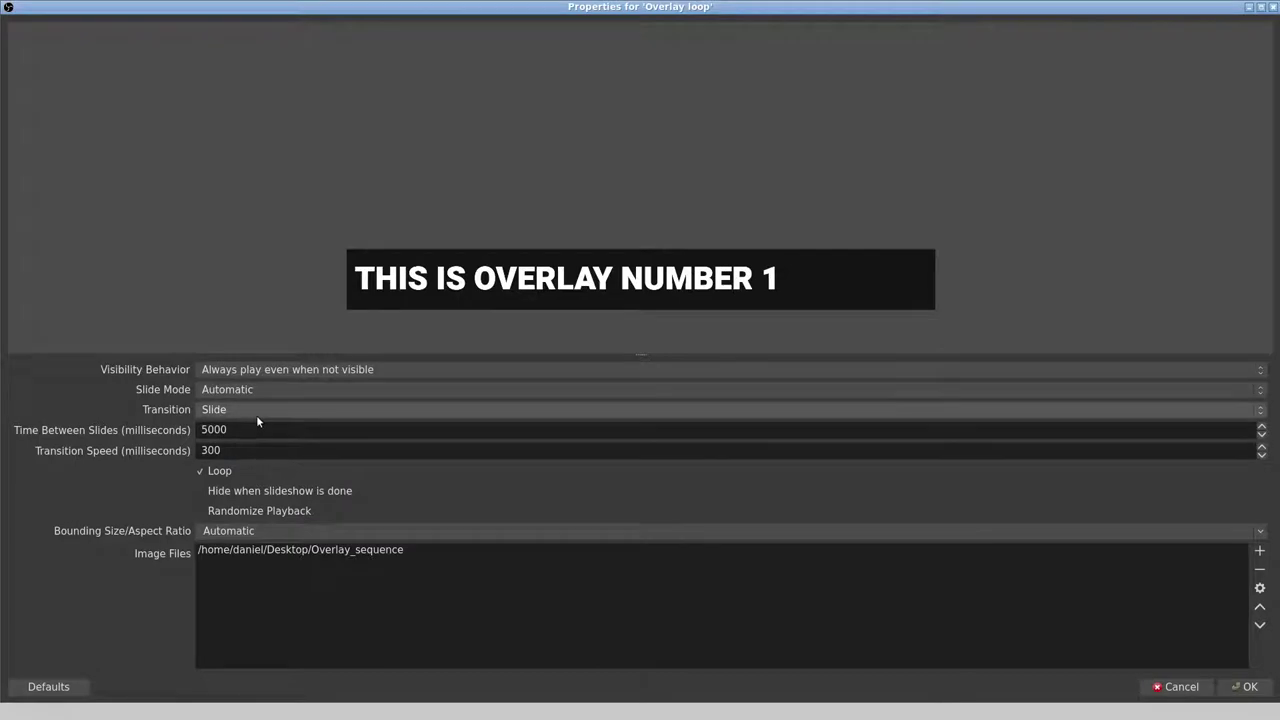
click(256, 412)
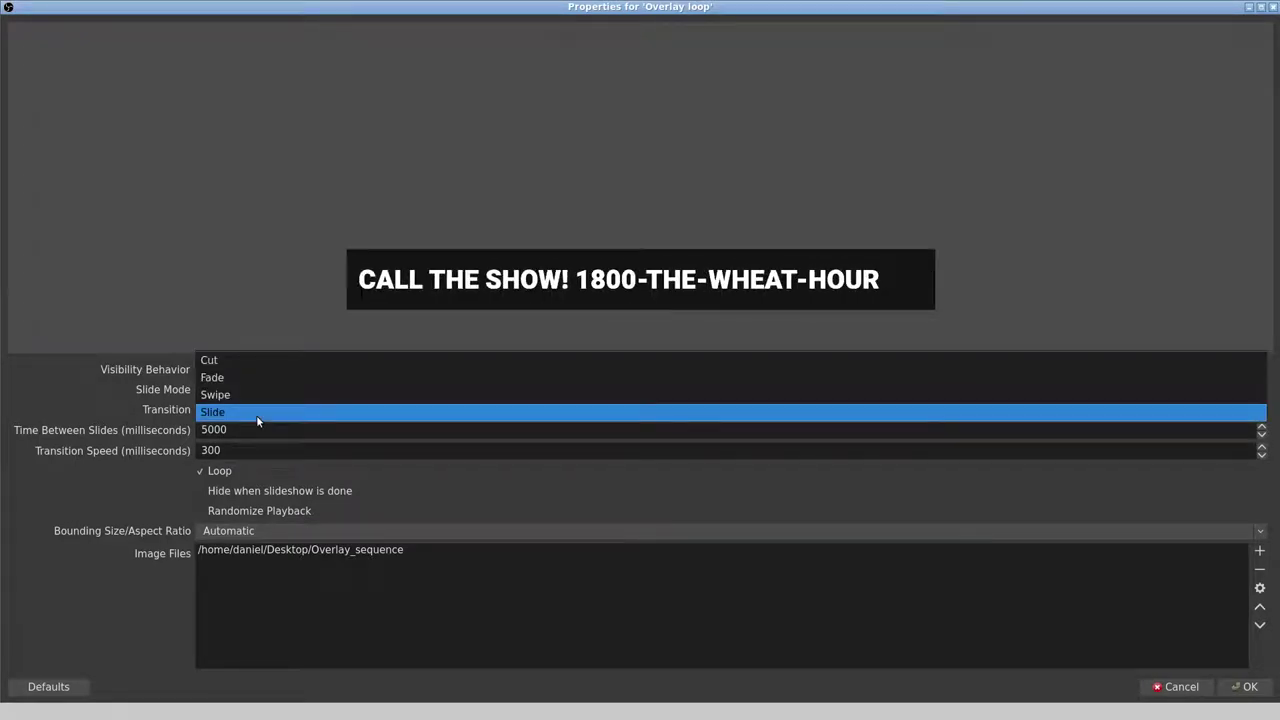
click(267, 362)
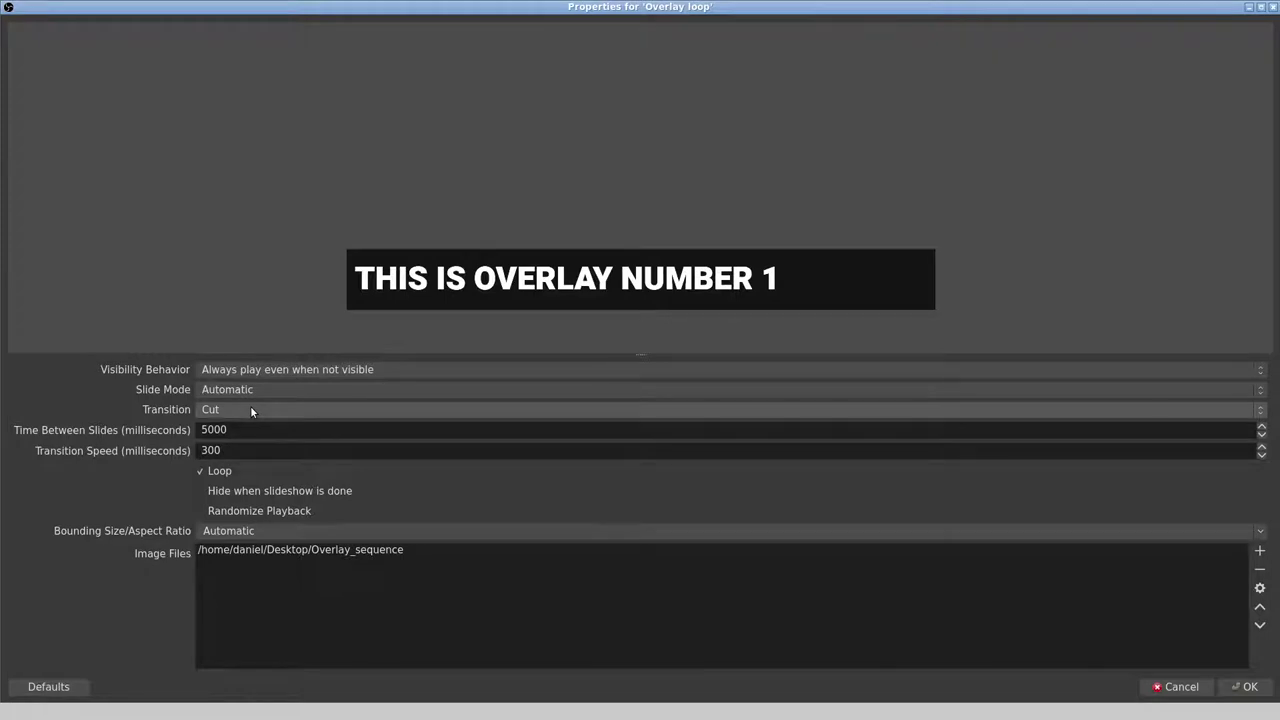
click(249, 410)
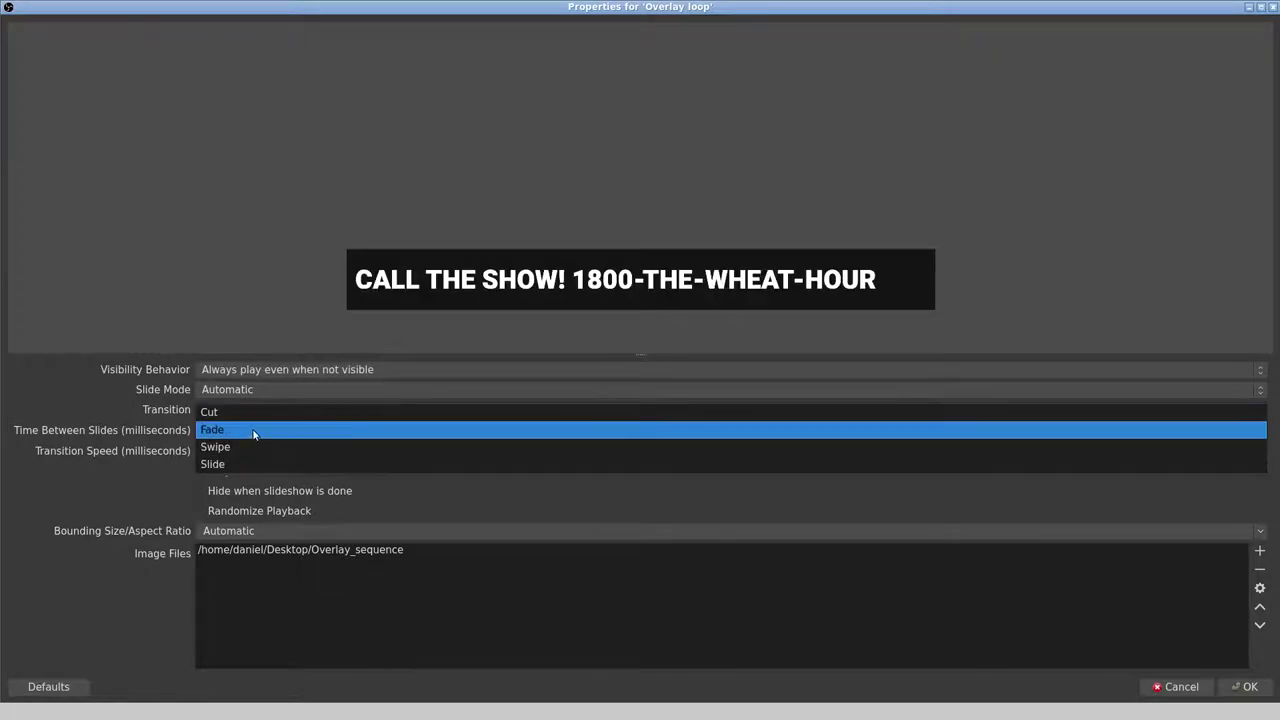
click(253, 430)
click(260, 512)
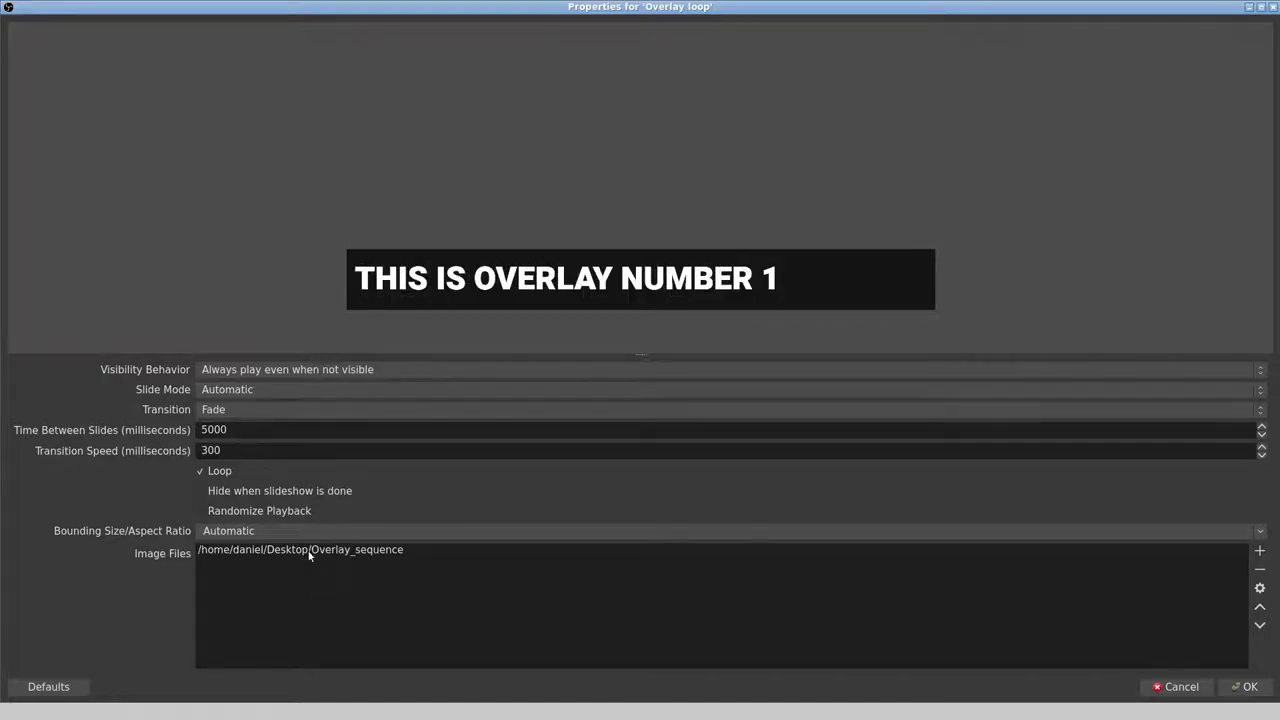
Step: Confirm the slideshow settings and record about 15 seconds of the scene with cycling lower thirds
click(1257, 681)
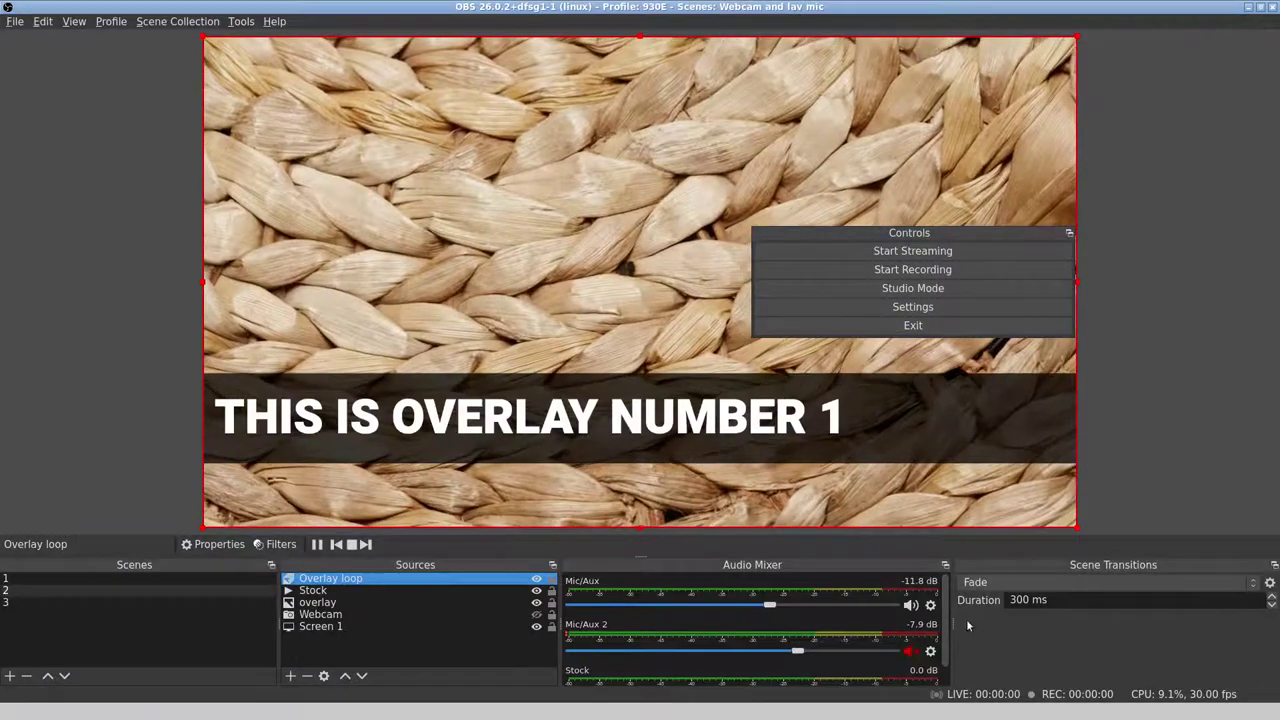
click(933, 269)
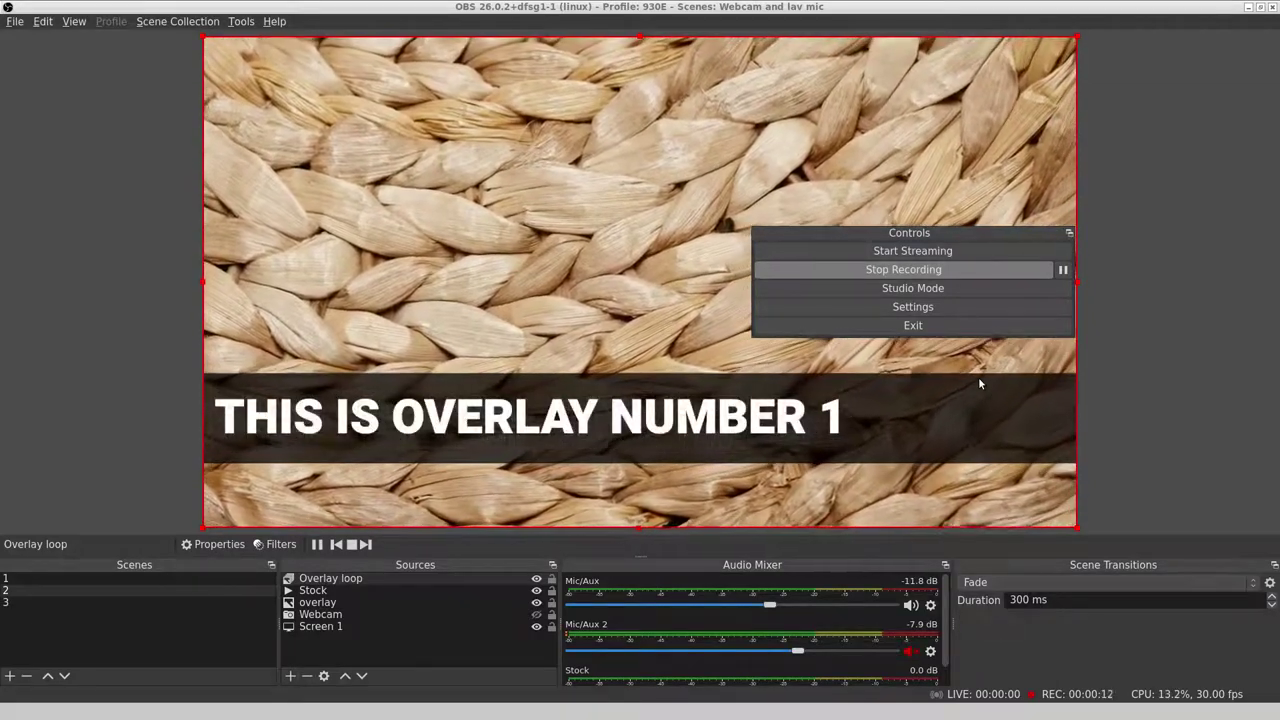
click(887, 278)
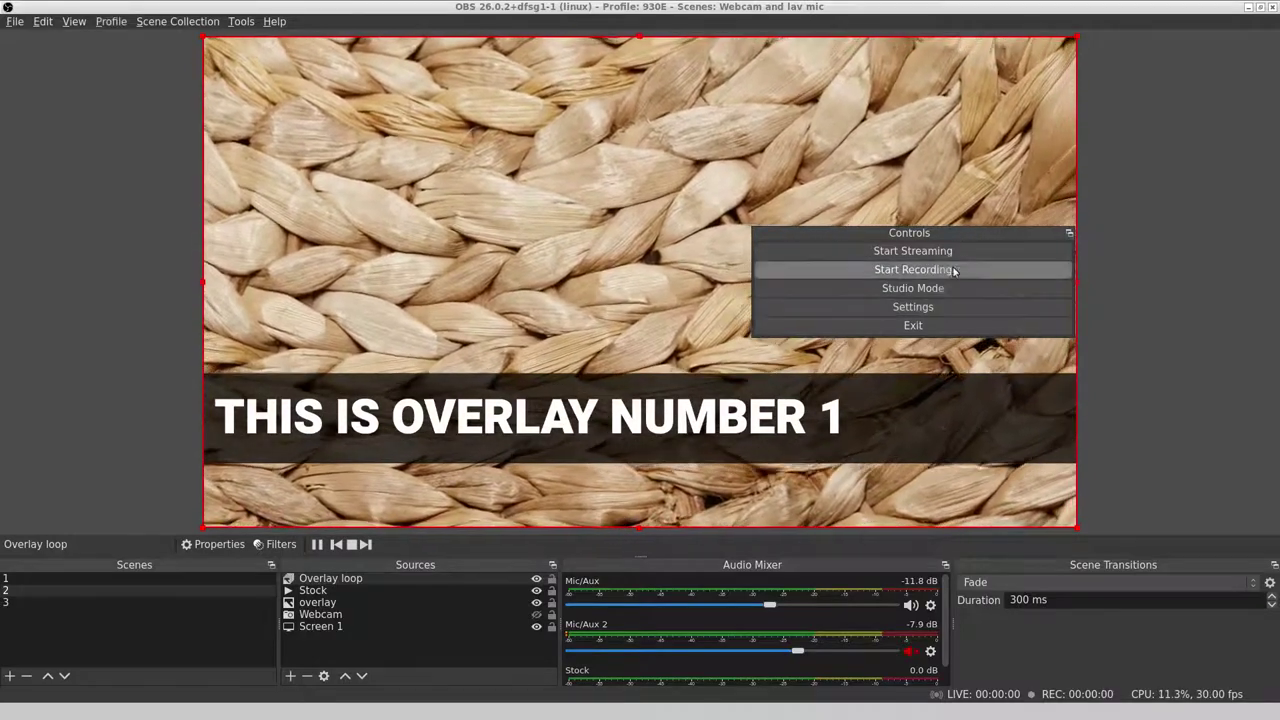